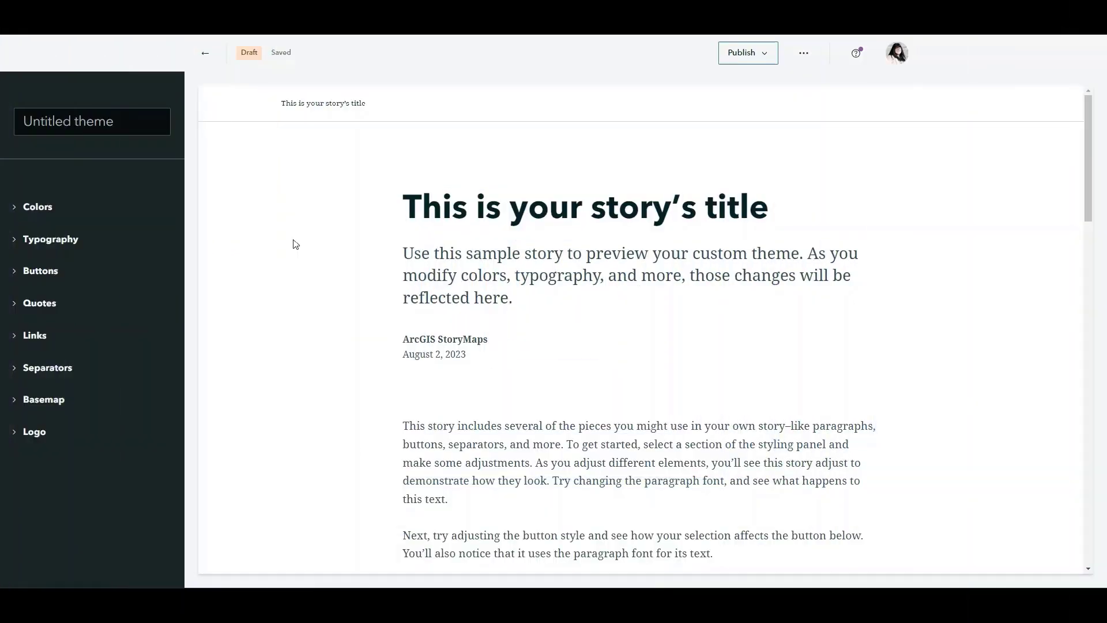
Rename the untitled theme to 'Parks Canada'
{"action": "left_click", "coordinate": [117, 129]}
{"action": "type", "text": "P"}
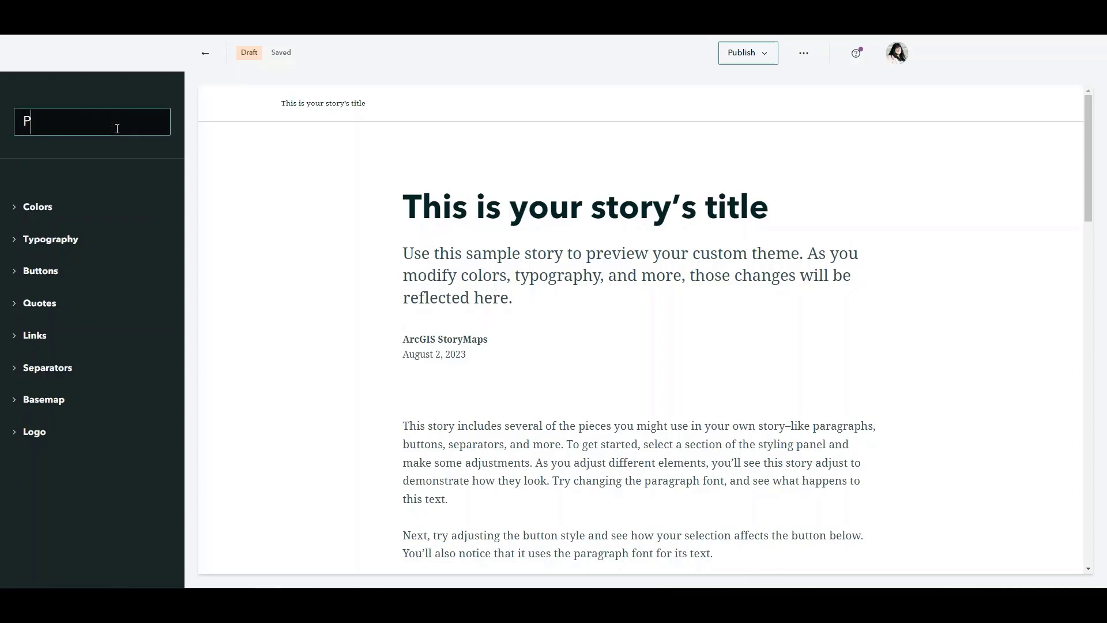
{"action": "type", "text": "arks Canada"}
After checking a navy background's legibility, set the background to light green #F2F6ED
{"action": "left_click", "coordinate": [47, 209]}
{"action": "left_click", "coordinate": [56, 267]}
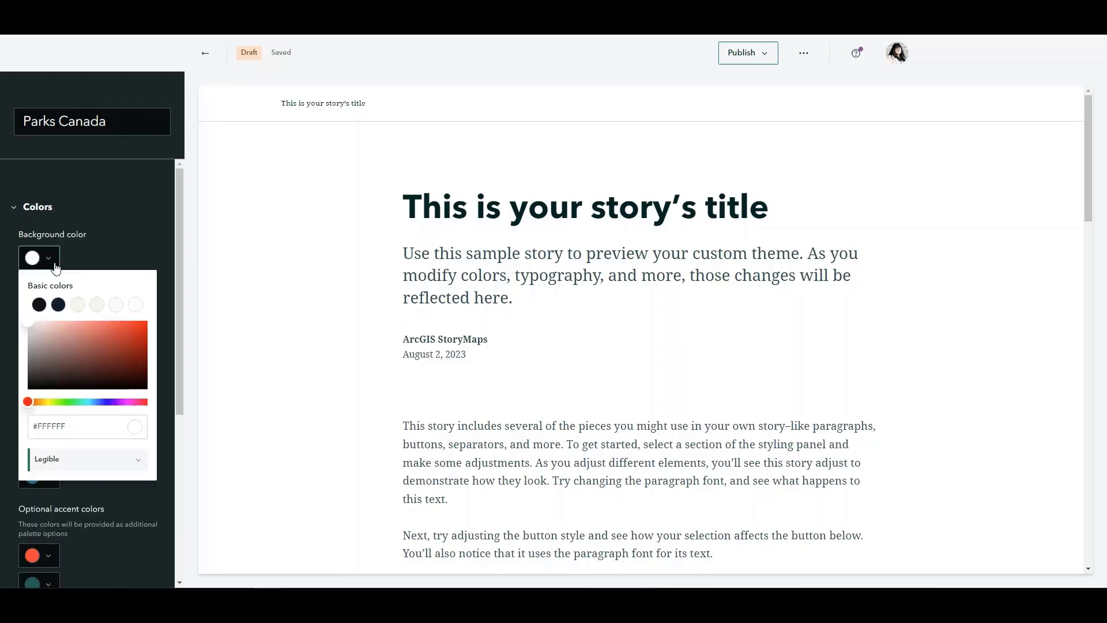
{"action": "left_click", "coordinate": [59, 305]}
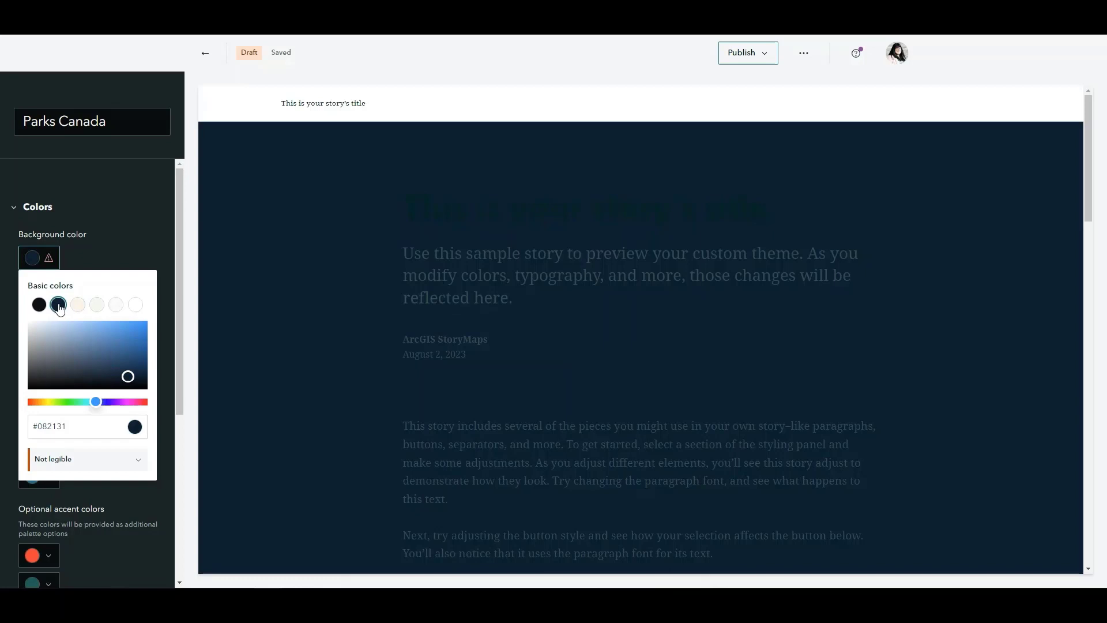
{"action": "left_click", "coordinate": [137, 461]}
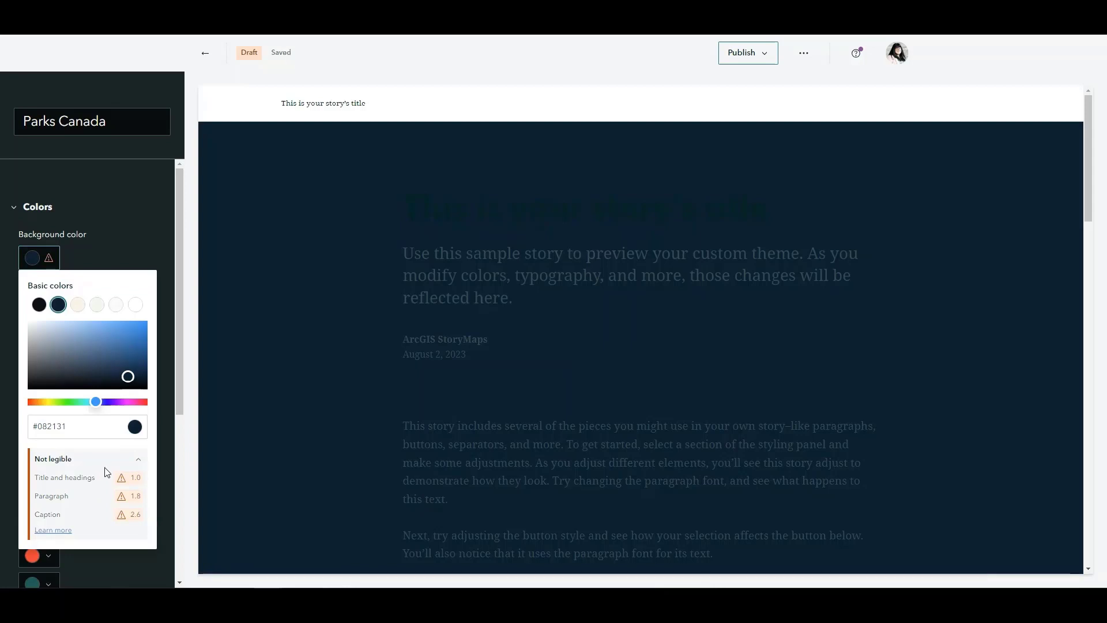
{"action": "left_click", "coordinate": [97, 305]}
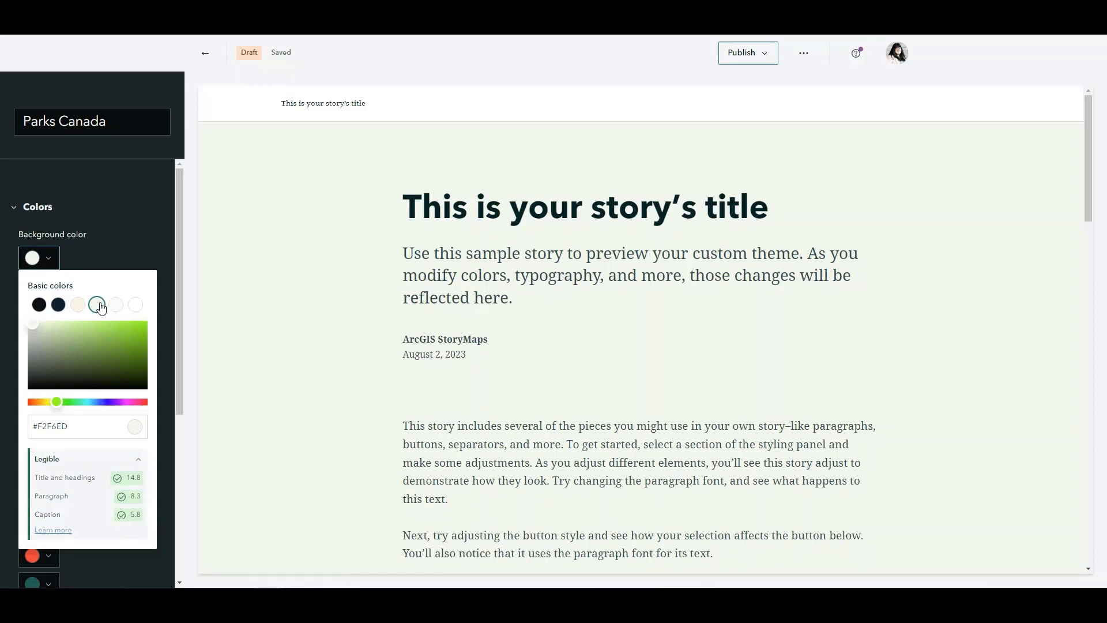
Paste #8DC745 as the accent colour, turning the sample button and quote bar green
{"action": "left_click", "coordinate": [120, 258]}
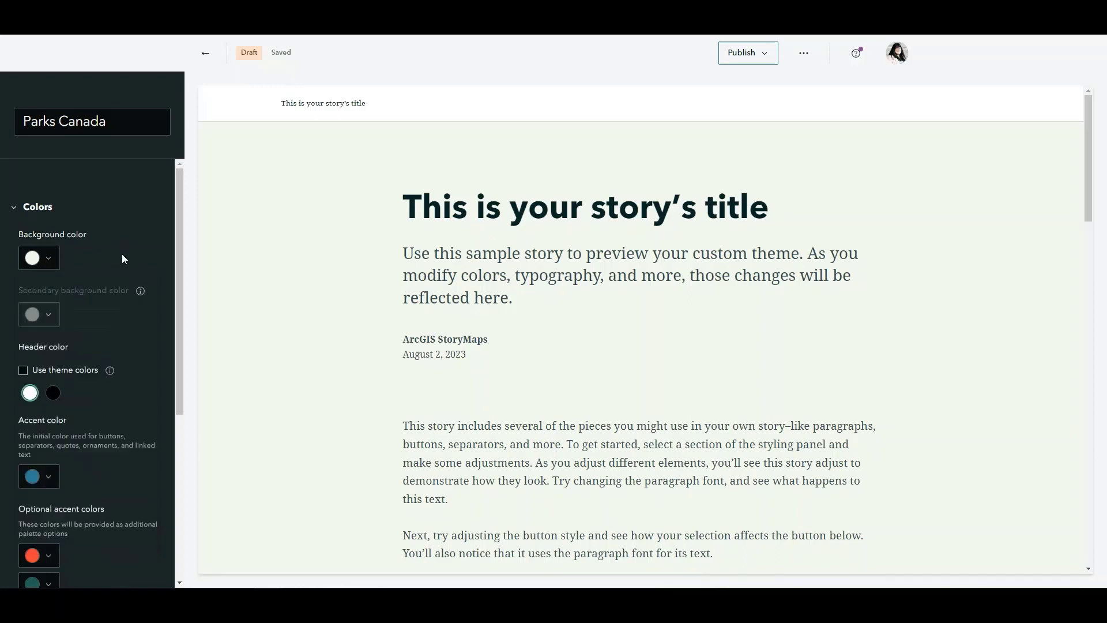
{"action": "scroll", "coordinate": [131, 411], "scroll_direction": "down", "scroll_amount": 3}
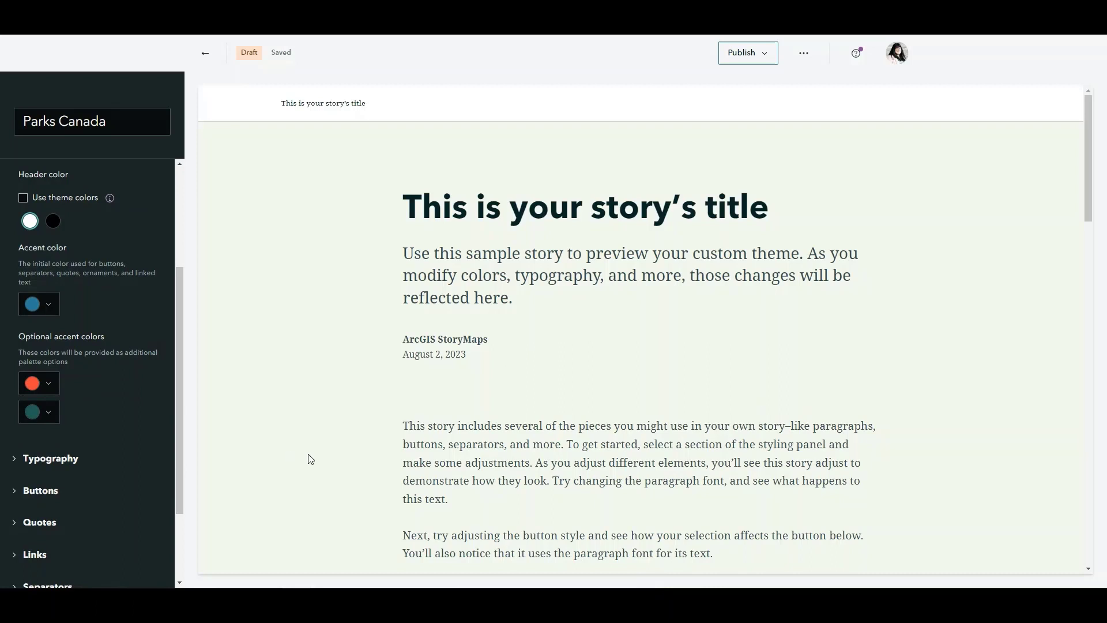
{"action": "left_click", "coordinate": [46, 304]}
{"action": "left_click", "coordinate": [107, 491]}
{"action": "left_click_drag", "start_coordinate": [107, 492], "coordinate": [40, 490]}
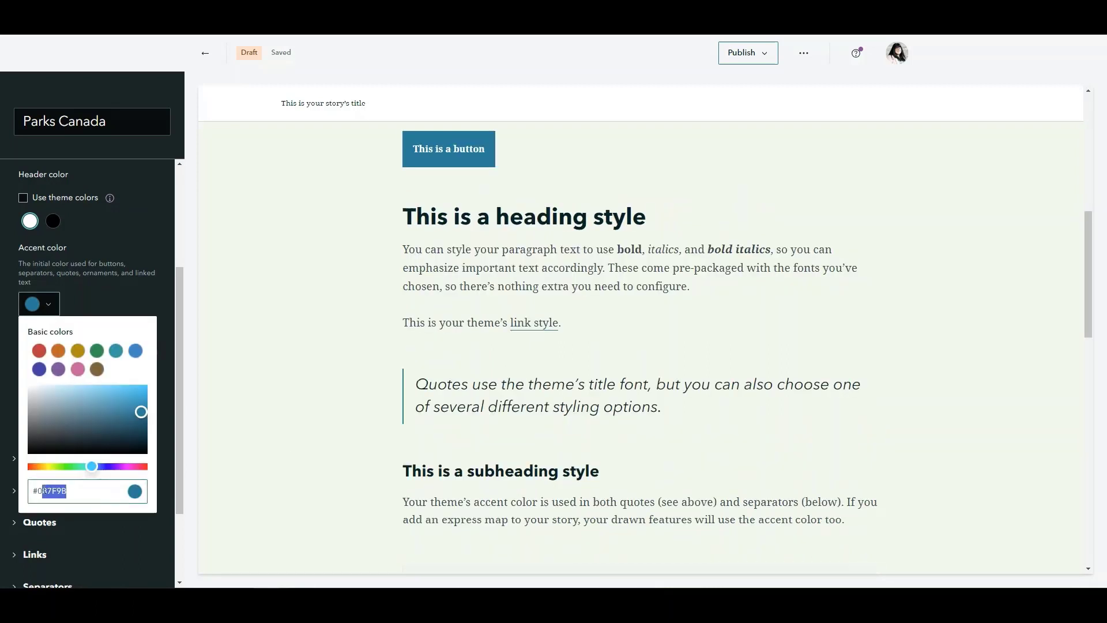
{"action": "type", "text": "8DC745"}
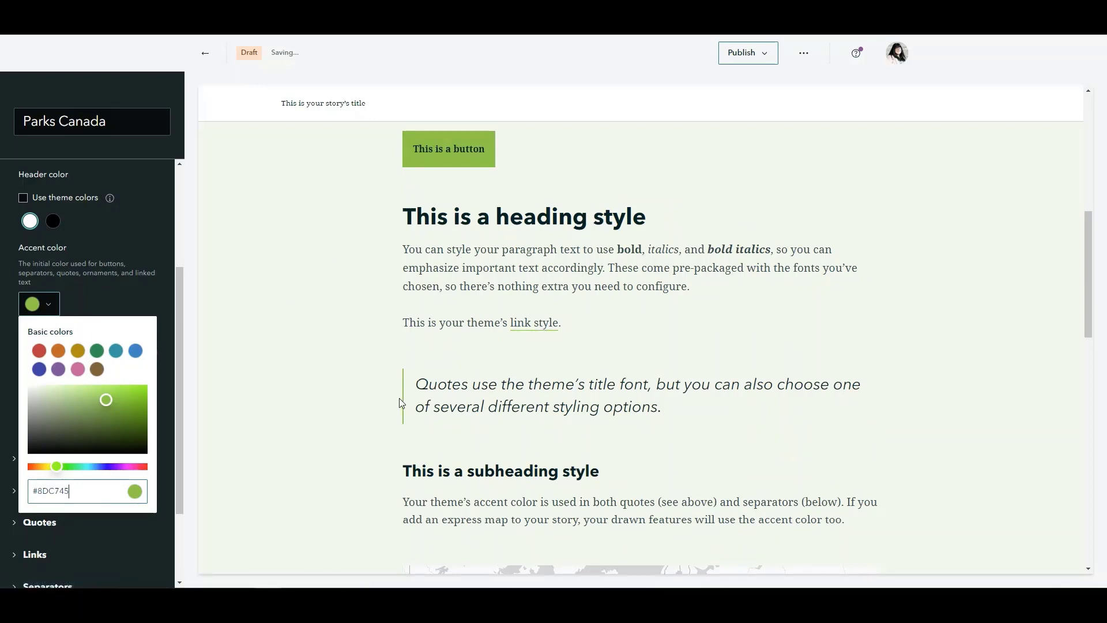
{"action": "left_click", "coordinate": [237, 306]}
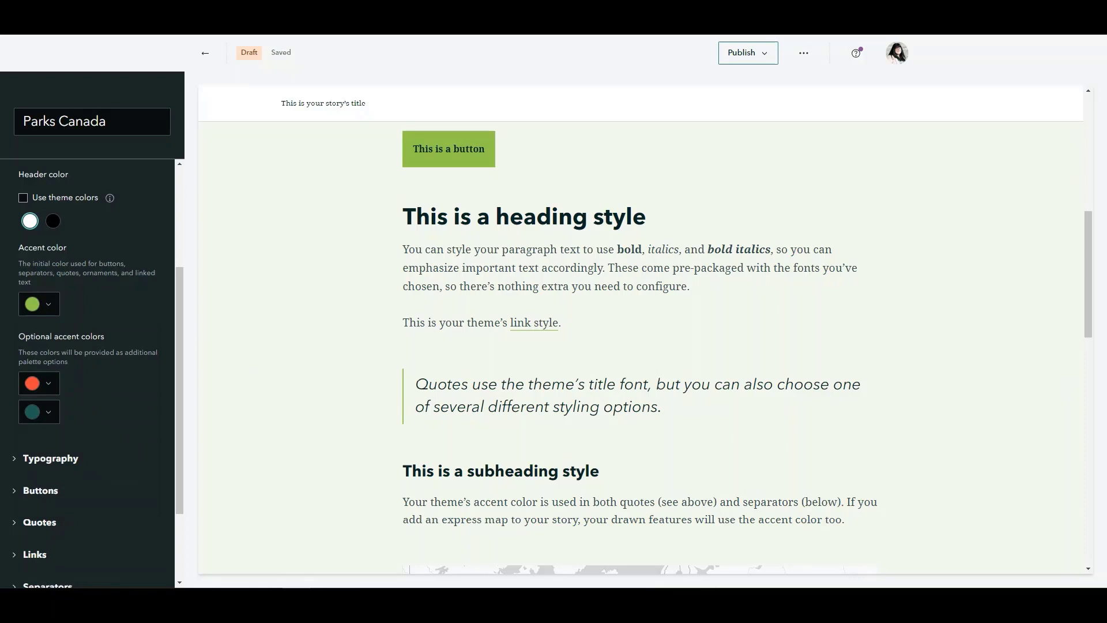
Replace the red and teal optional accents with blue #1E71B8 and purple
{"action": "left_click", "coordinate": [49, 384]}
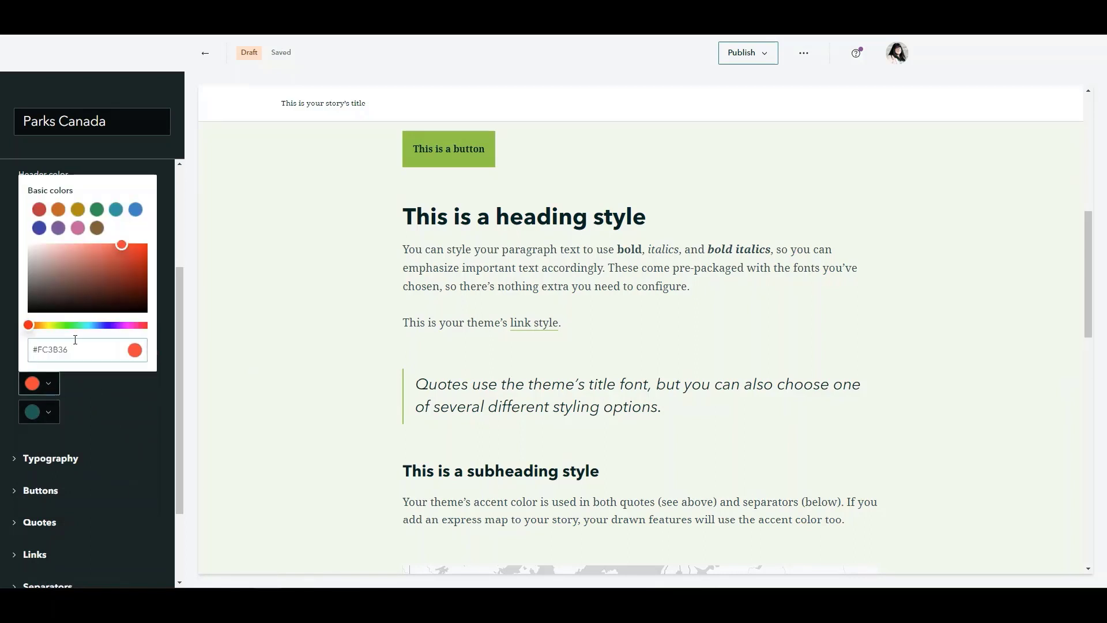
{"action": "left_click_drag", "start_coordinate": [69, 350], "coordinate": [41, 351]}
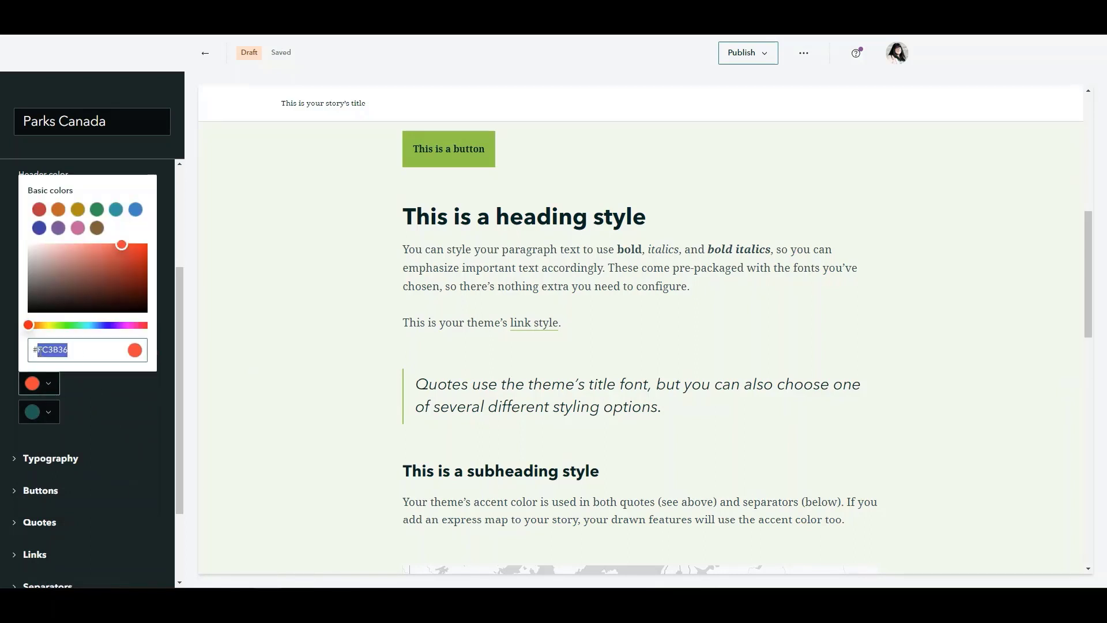
{"action": "type", "text": "1E71B8"}
{"action": "left_click", "coordinate": [140, 404]}
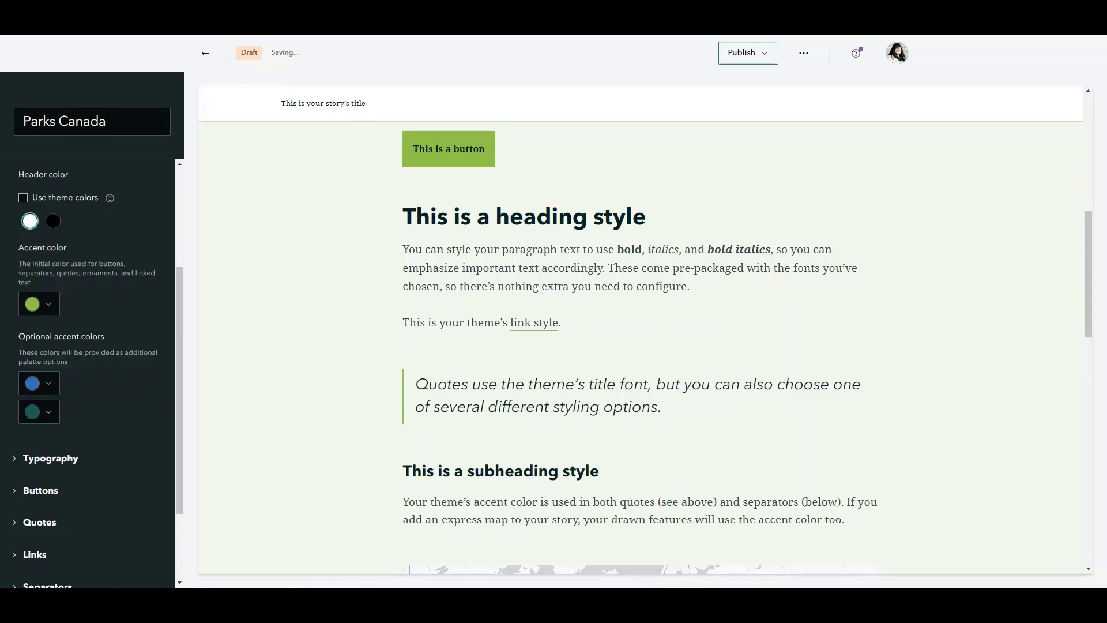
{"action": "left_click", "coordinate": [50, 412]}
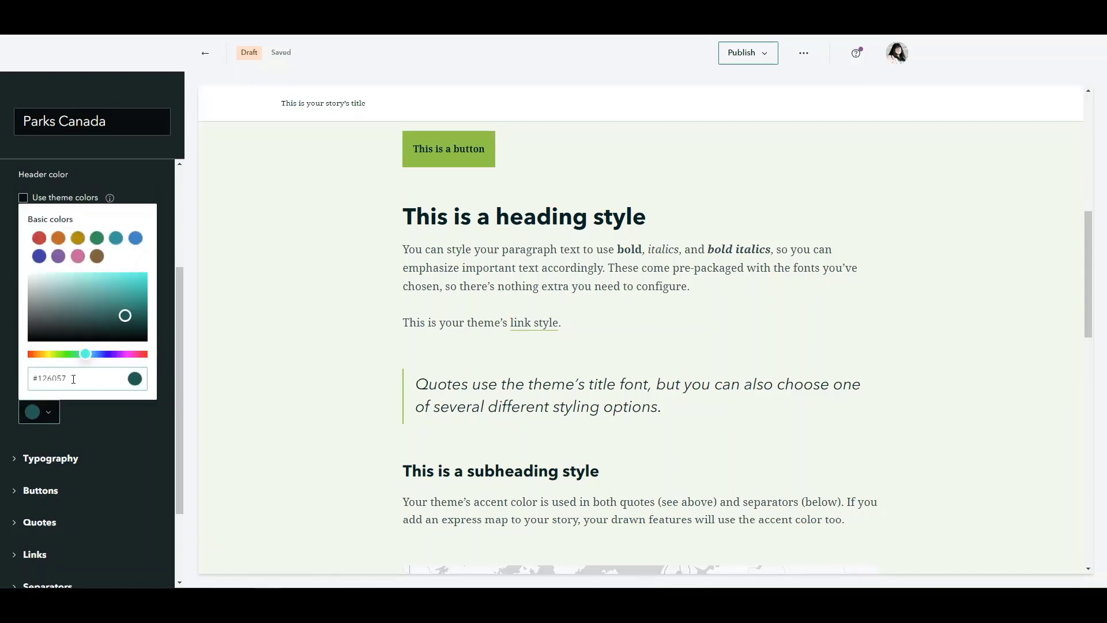
{"action": "left_click_drag", "start_coordinate": [68, 379], "coordinate": [44, 378]}
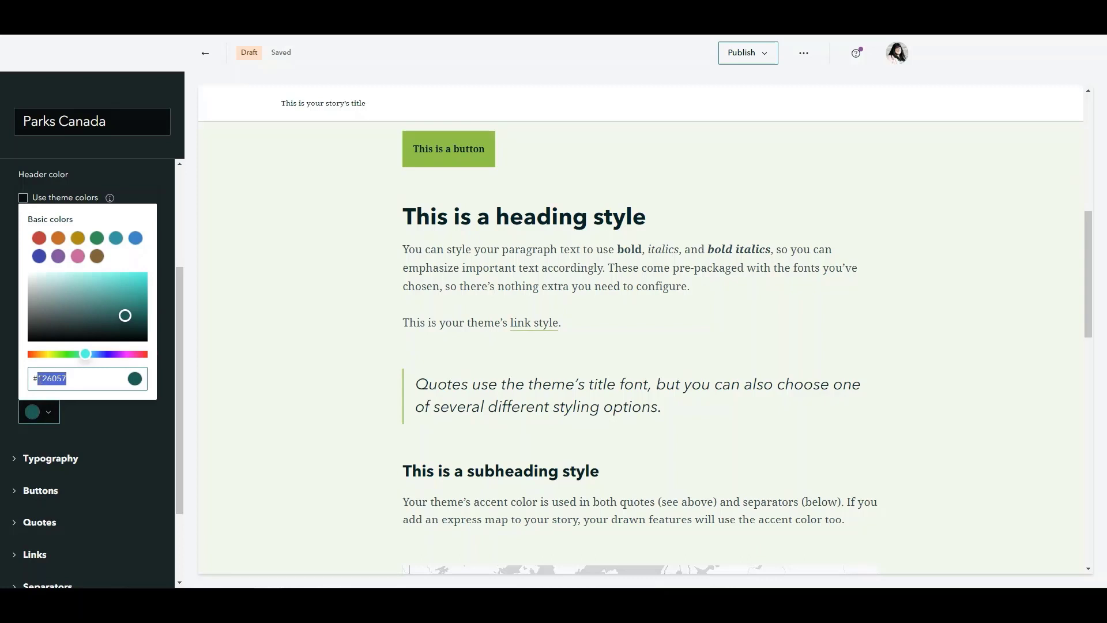
{"action": "key", "text": "ctrl+v"}
{"action": "left_click", "coordinate": [112, 431]}
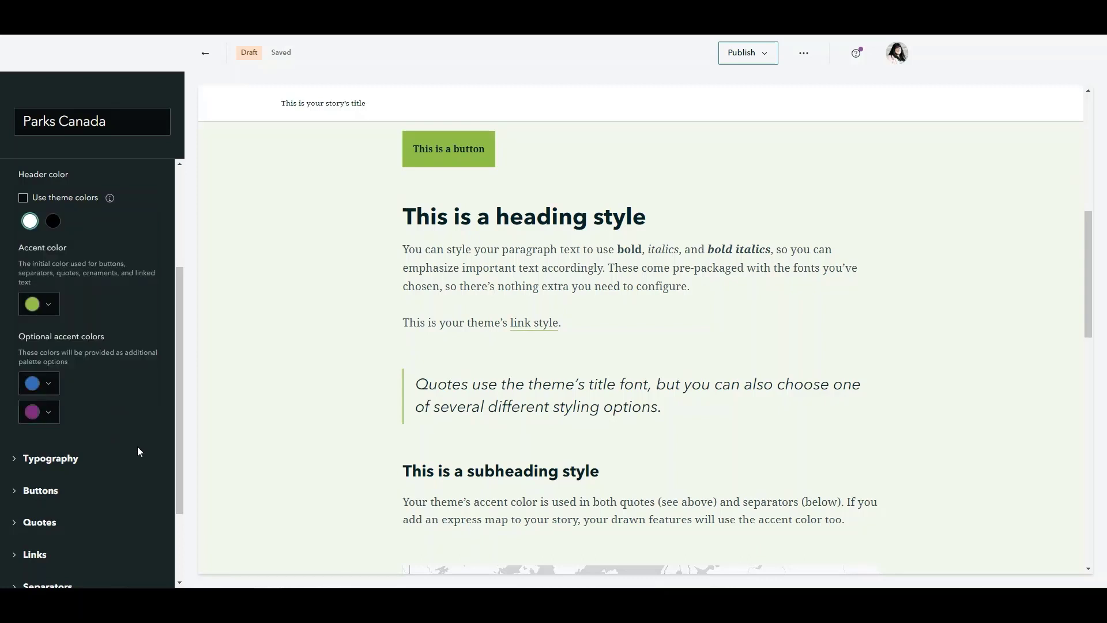
Set the title and headings font to Helvetica Now instead of Avenir Next World
{"action": "left_click", "coordinate": [53, 461]}
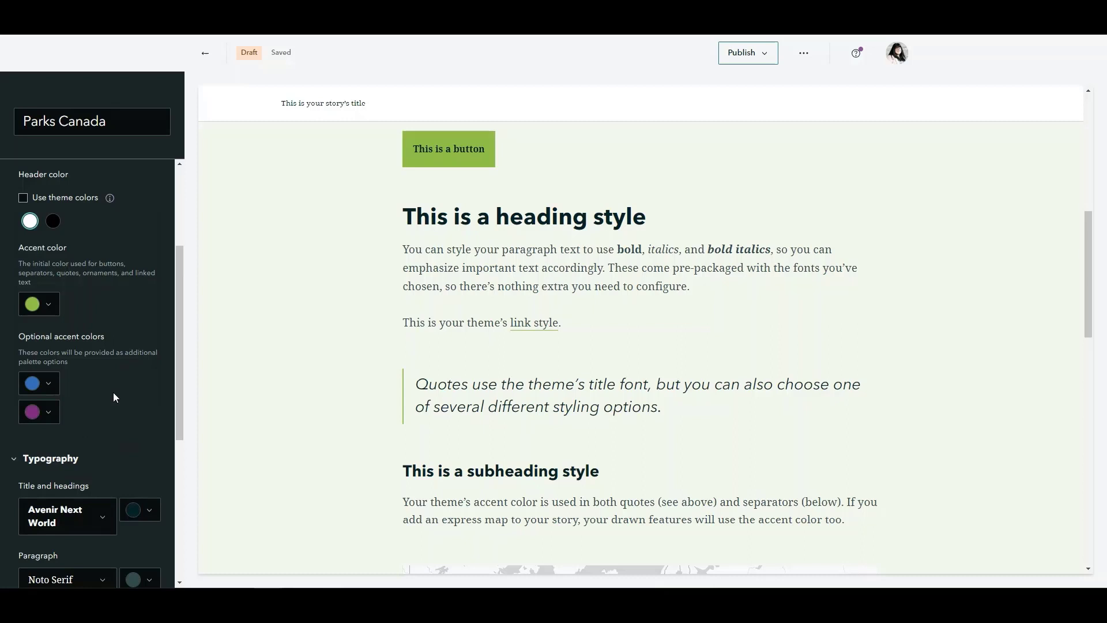
{"action": "scroll", "coordinate": [113, 394], "scroll_direction": "down", "scroll_amount": 5}
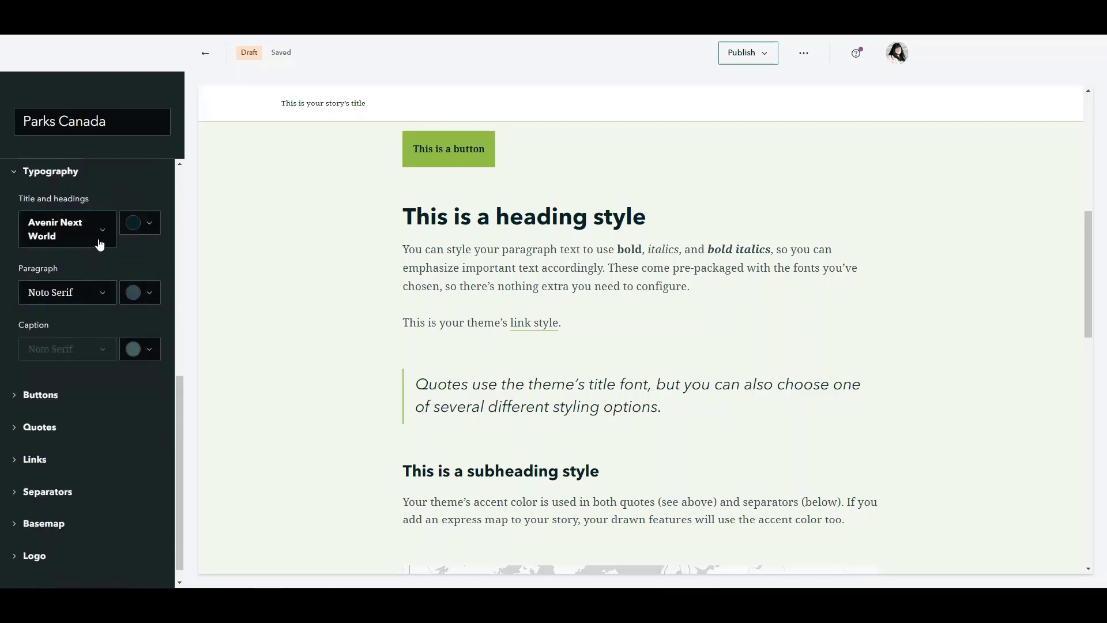
{"action": "left_click", "coordinate": [99, 244]}
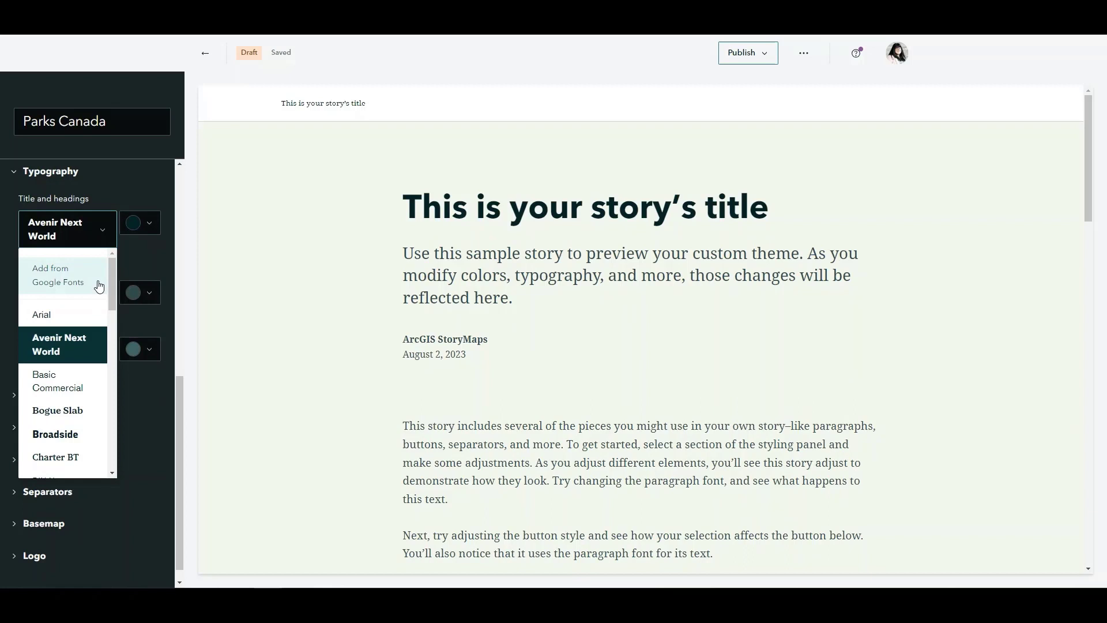
{"action": "scroll", "coordinate": [87, 372], "scroll_direction": "down", "scroll_amount": 2}
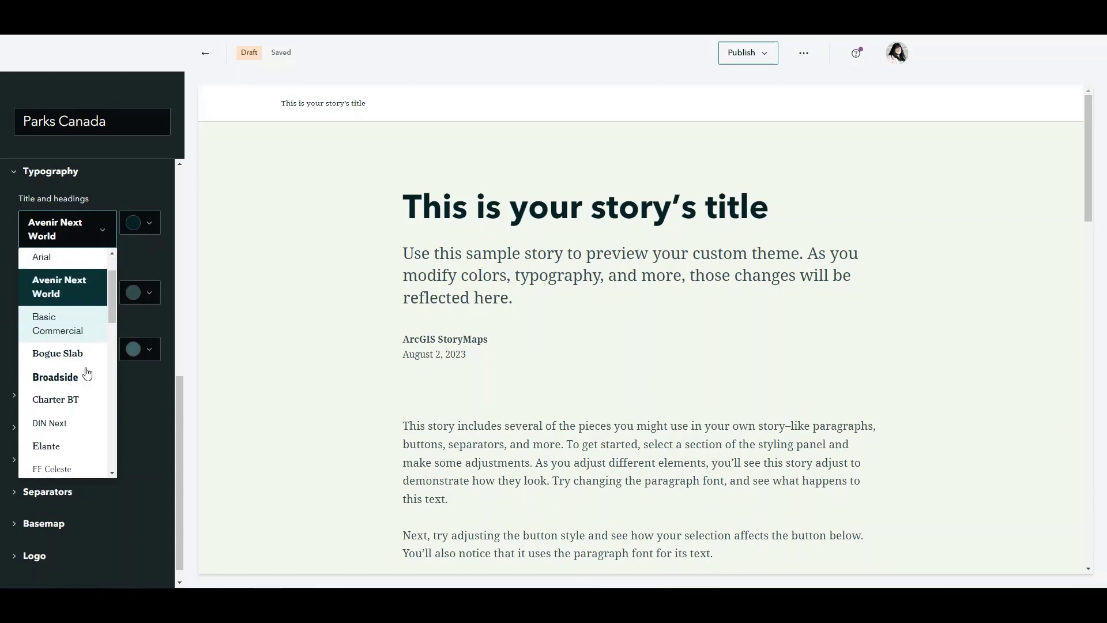
{"action": "scroll", "coordinate": [85, 372], "scroll_direction": "down", "scroll_amount": 3}
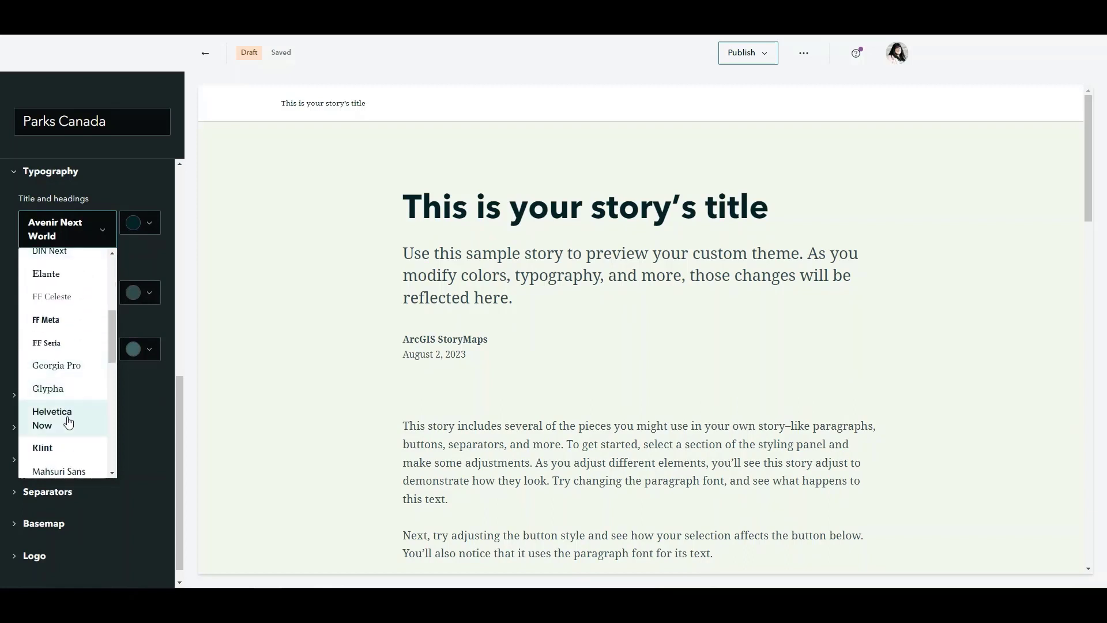
{"action": "left_click", "coordinate": [68, 415]}
{"action": "left_click", "coordinate": [140, 407]}
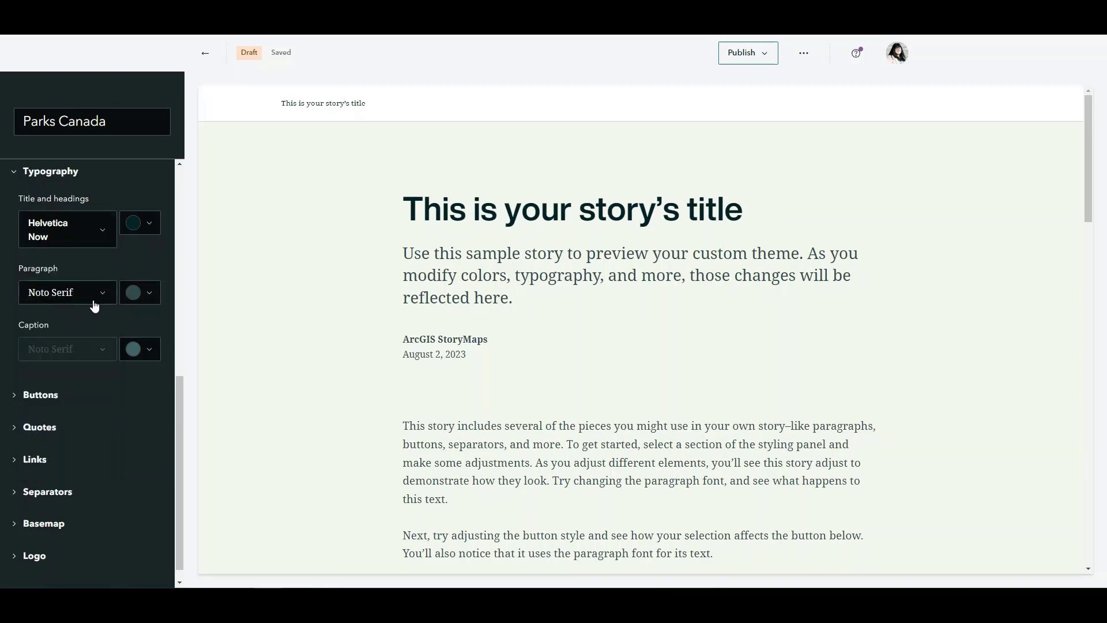
Set the paragraph font to Helvetica Now instead of Noto Serif
{"action": "left_click", "coordinate": [94, 301]}
{"action": "scroll", "coordinate": [87, 421], "scroll_direction": "down", "scroll_amount": 5}
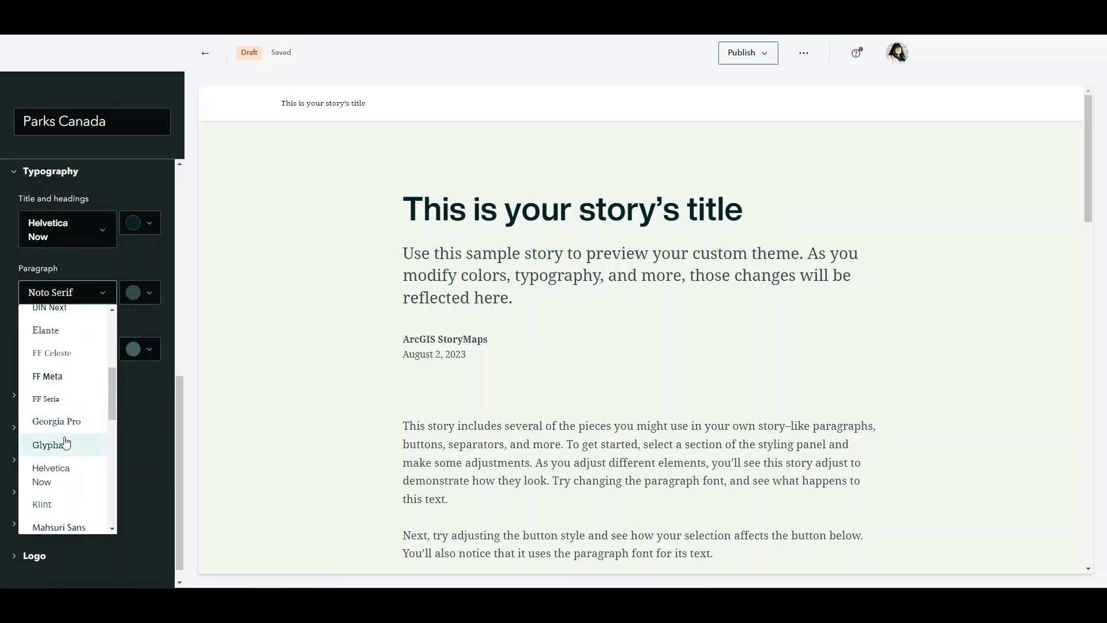
{"action": "scroll", "coordinate": [65, 442], "scroll_direction": "down", "scroll_amount": 4}
{"action": "left_click", "coordinate": [58, 360]}
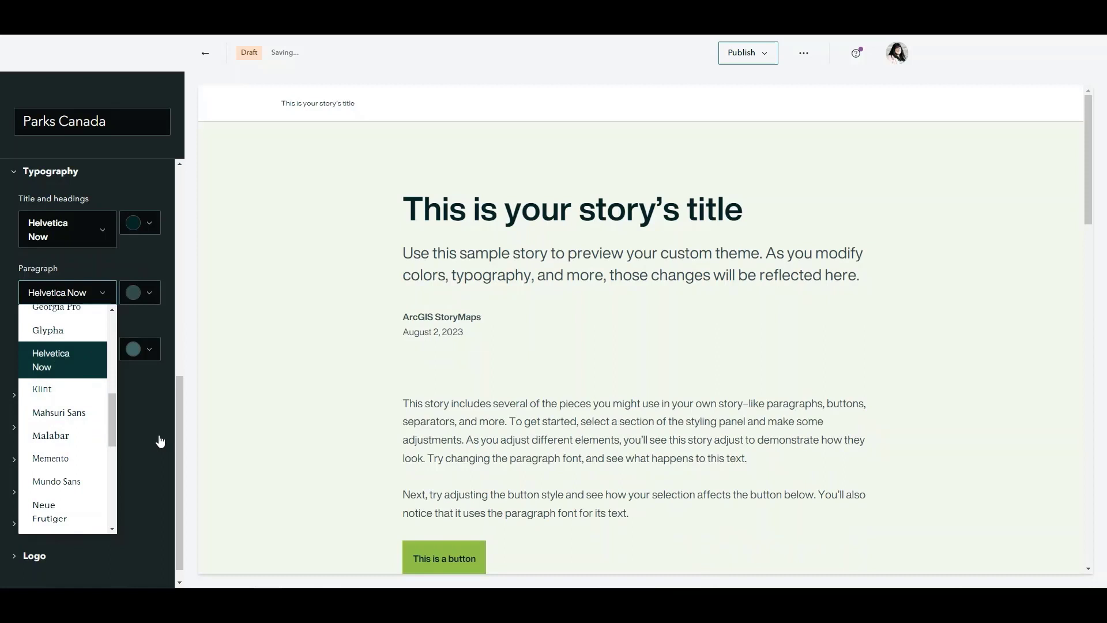
Paste #328432 as the title and heading colour, replacing #002625
{"action": "left_click", "coordinate": [148, 223]}
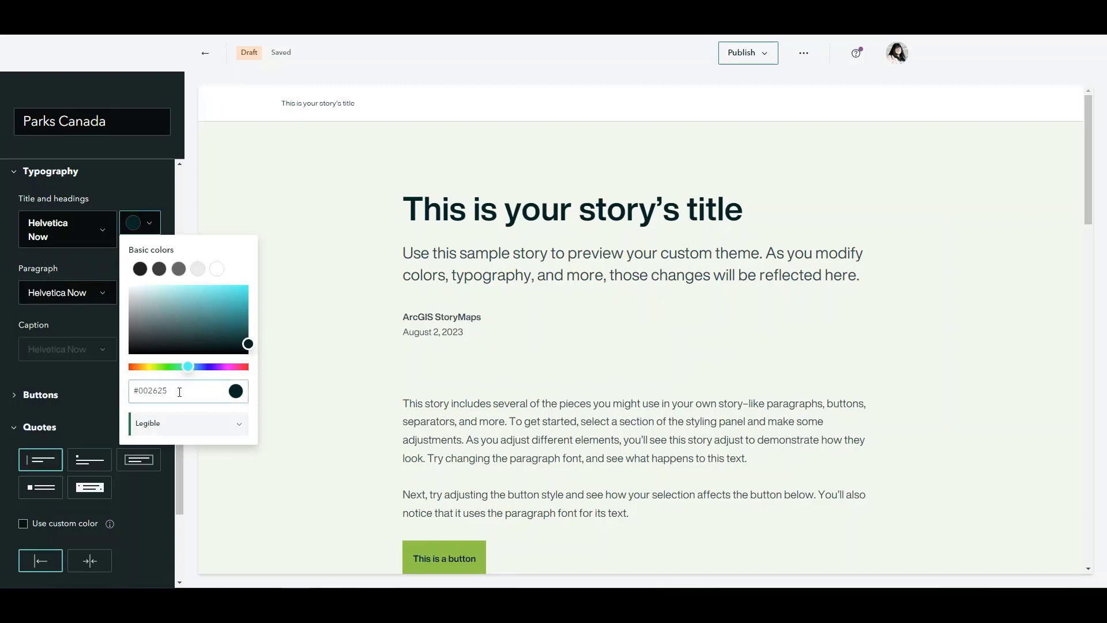
{"action": "left_click_drag", "start_coordinate": [176, 391], "coordinate": [142, 388]}
{"action": "type", "text": "328432"}
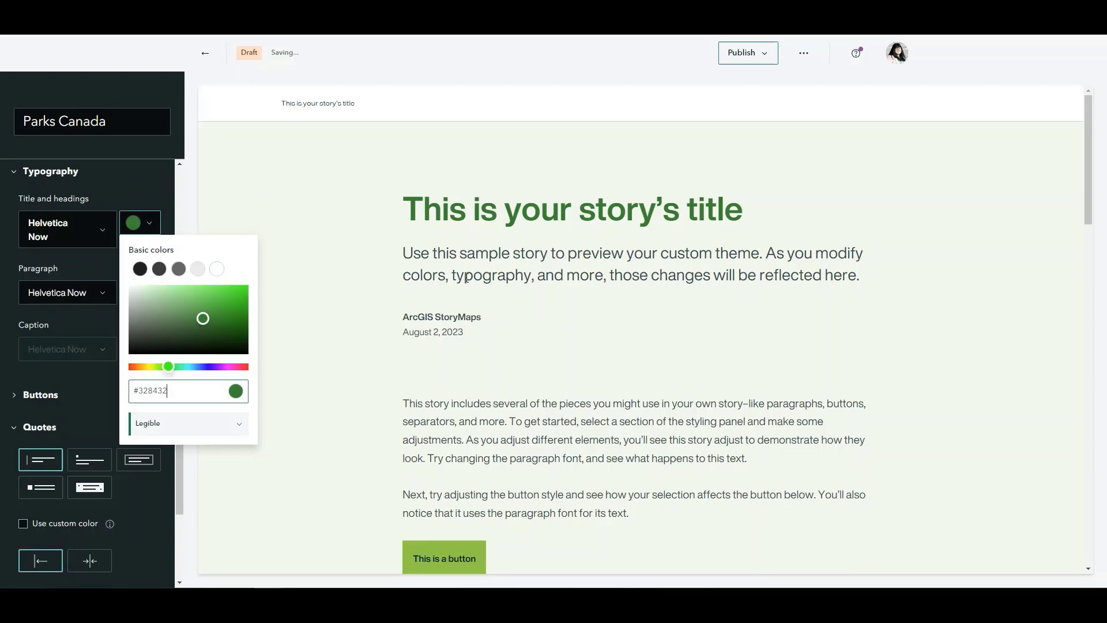
Style quotes as centred text on an accent-filled rectangle
{"action": "left_click", "coordinate": [148, 192]}
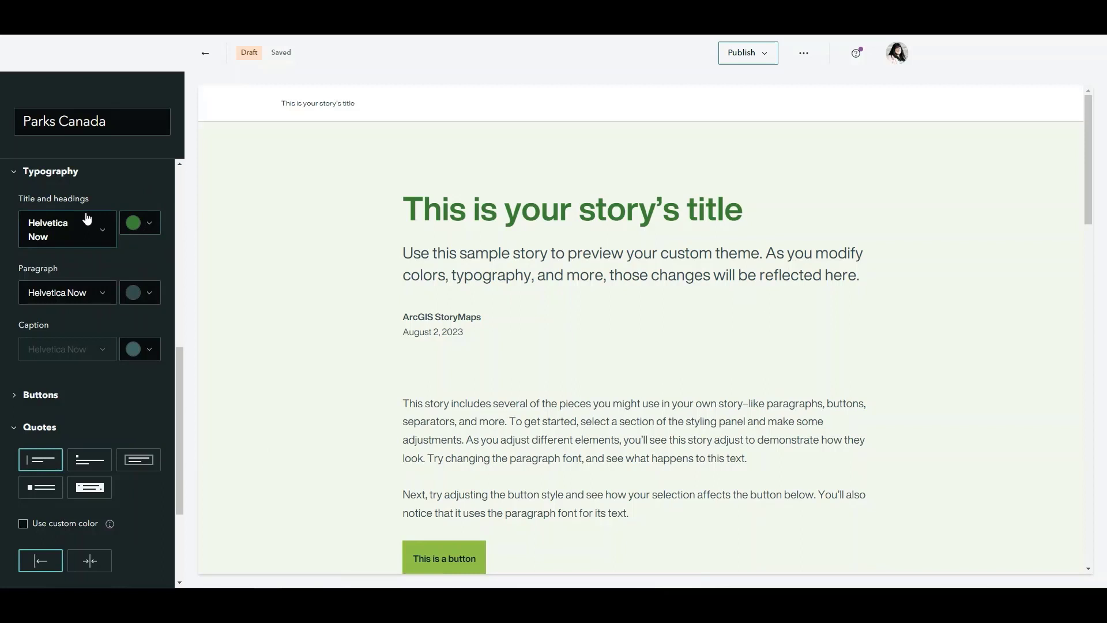
{"action": "scroll", "coordinate": [133, 404], "scroll_direction": "down", "scroll_amount": 2}
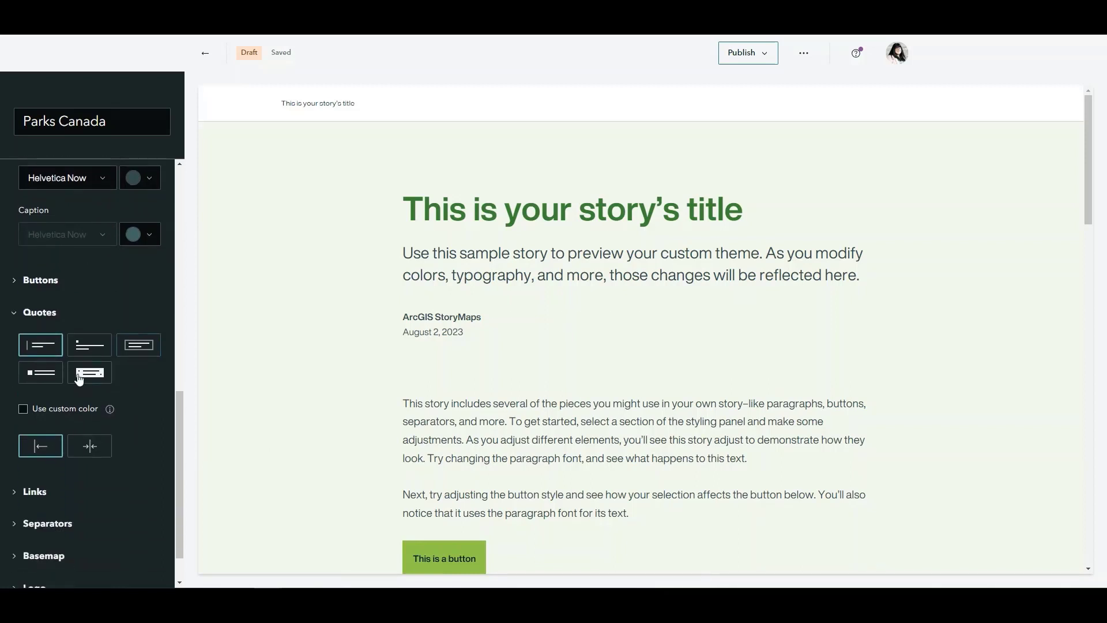
{"action": "left_click", "coordinate": [84, 375]}
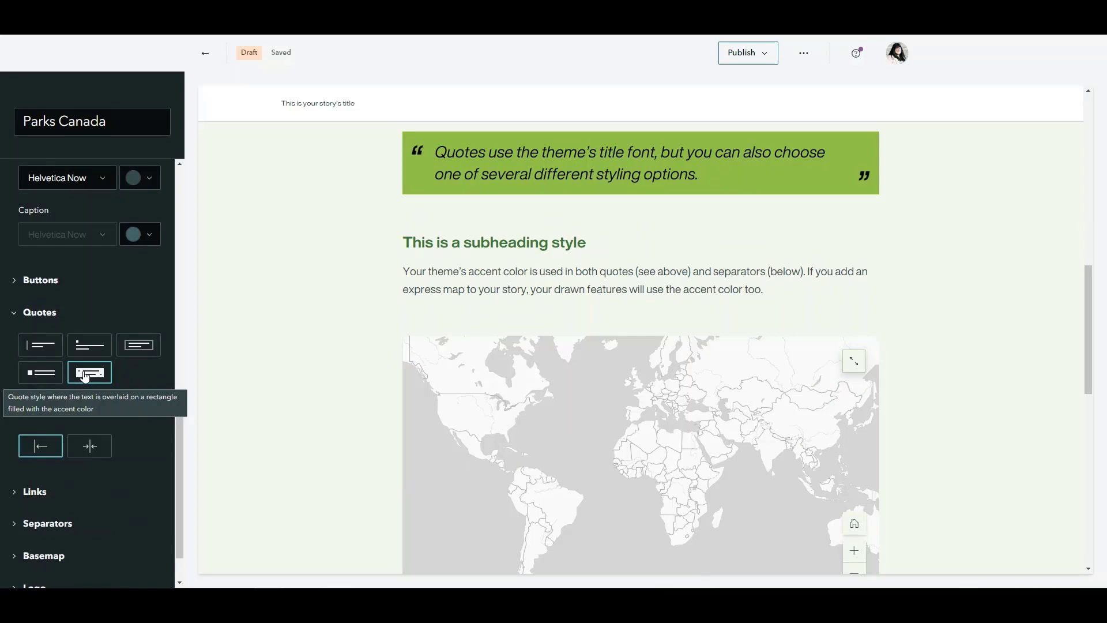
{"action": "left_click", "coordinate": [102, 449]}
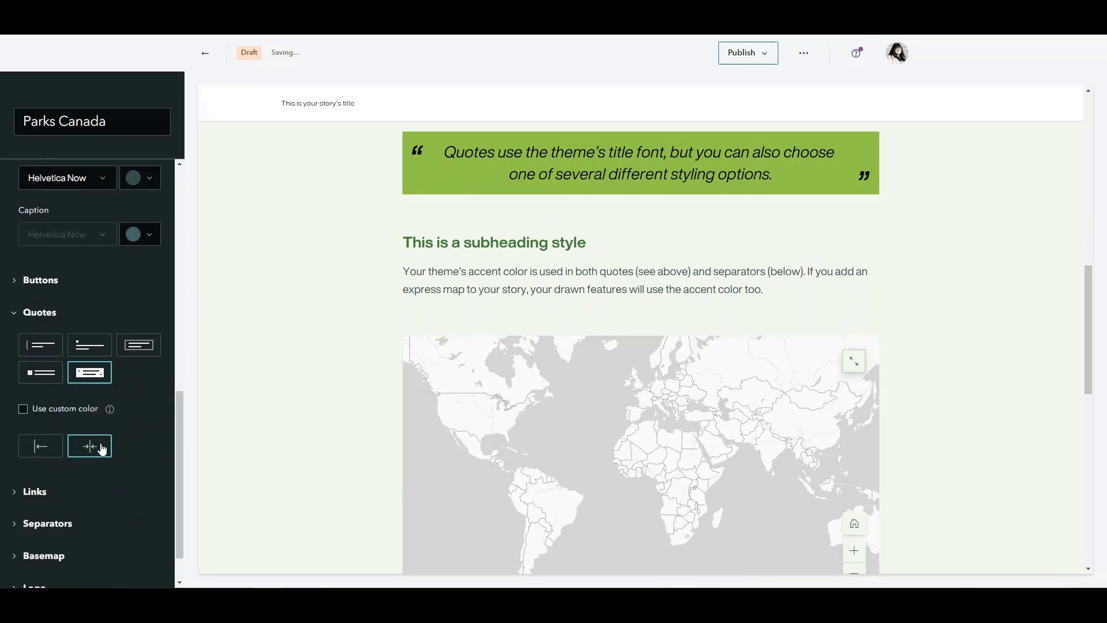
{"action": "scroll", "coordinate": [35, 452], "scroll_direction": "down", "scroll_amount": 1}
Keep links solid-underlined after trying the highlighted-box and dashed styles
{"action": "left_click", "coordinate": [32, 445]}
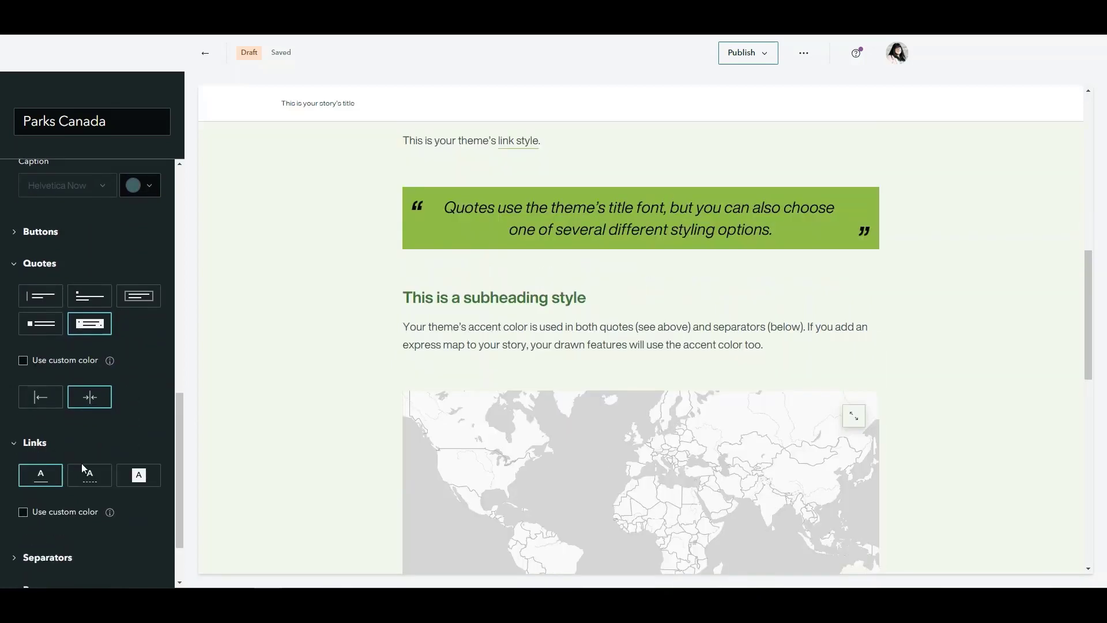
{"action": "left_click", "coordinate": [134, 482]}
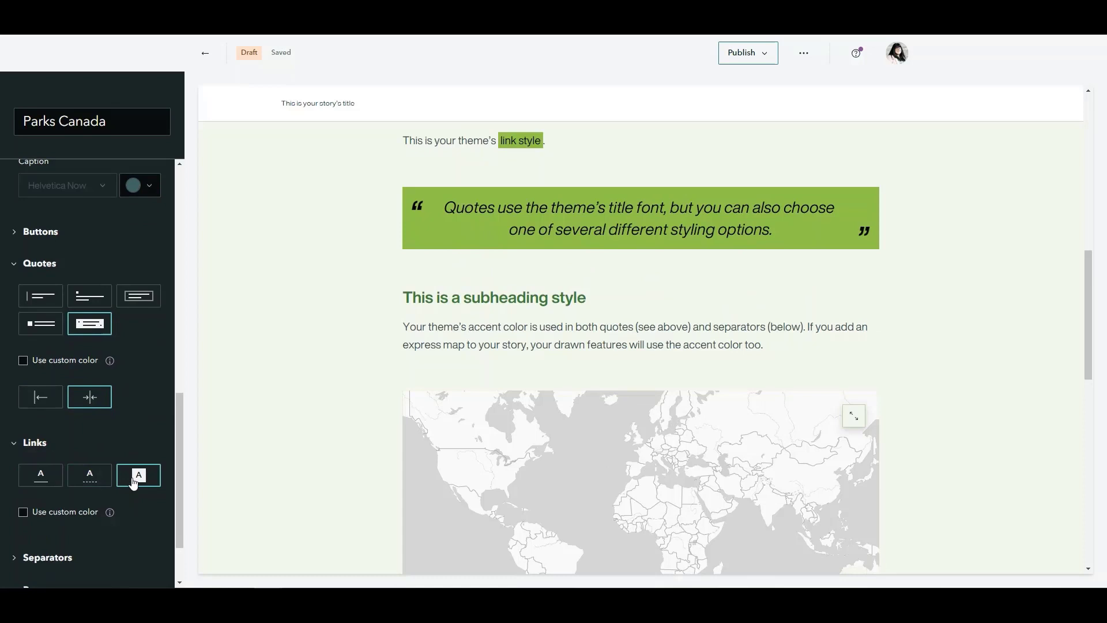
{"action": "left_click", "coordinate": [92, 484]}
{"action": "left_click", "coordinate": [40, 482]}
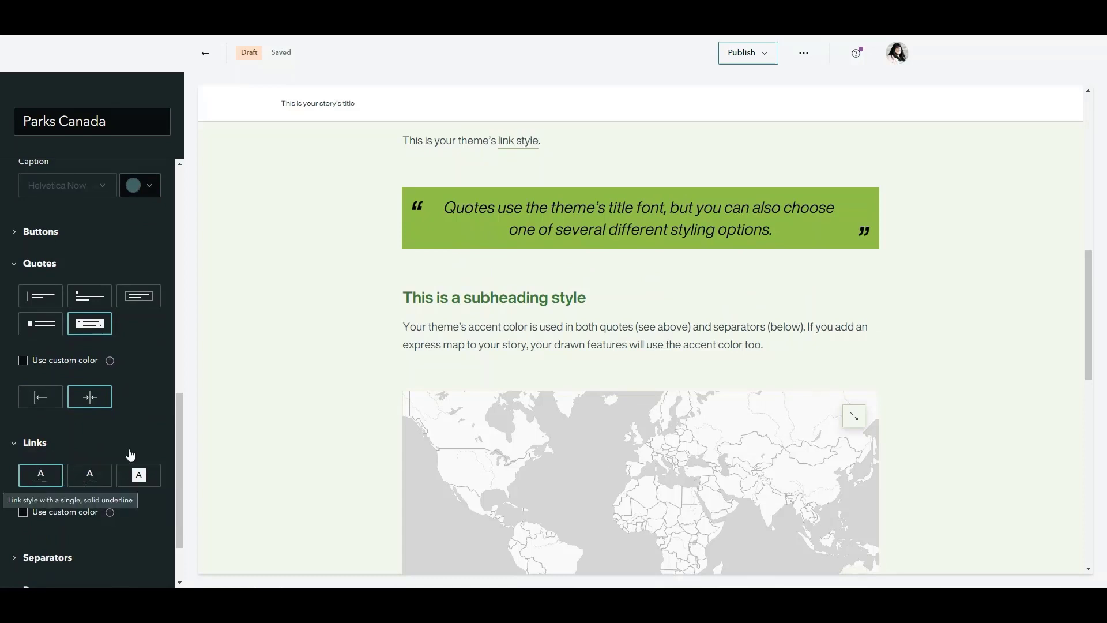
{"action": "scroll", "coordinate": [131, 456], "scroll_direction": "down", "scroll_amount": 2}
Make separators a single line spanning the full width, after trying diamonds and double line
{"action": "left_click", "coordinate": [67, 482]}
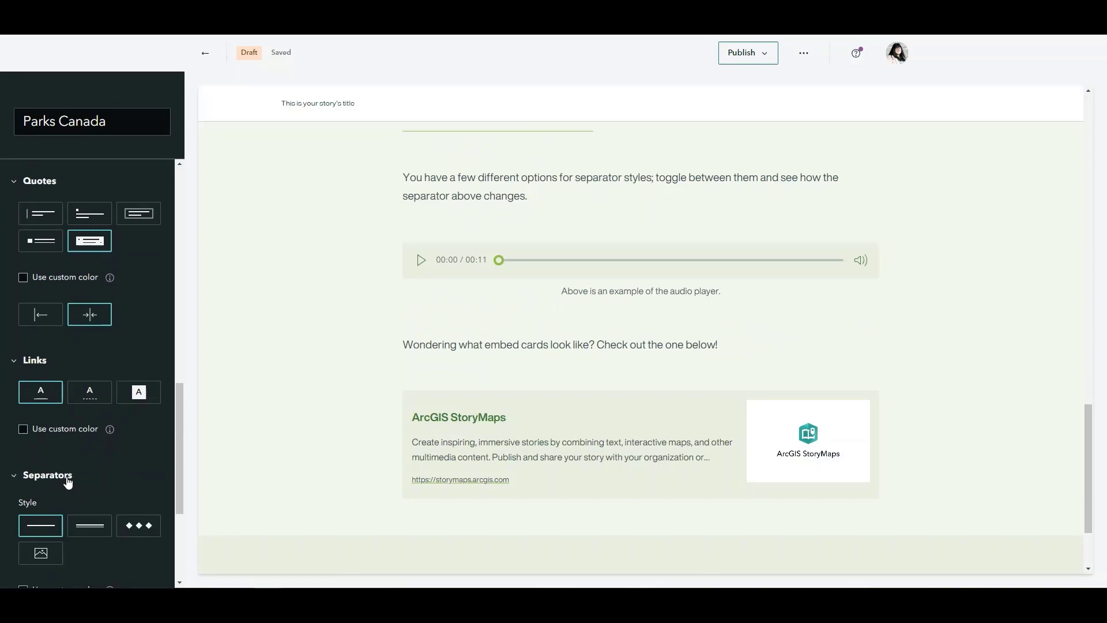
{"action": "scroll", "coordinate": [96, 474], "scroll_direction": "down", "scroll_amount": 1}
{"action": "left_click", "coordinate": [137, 468]}
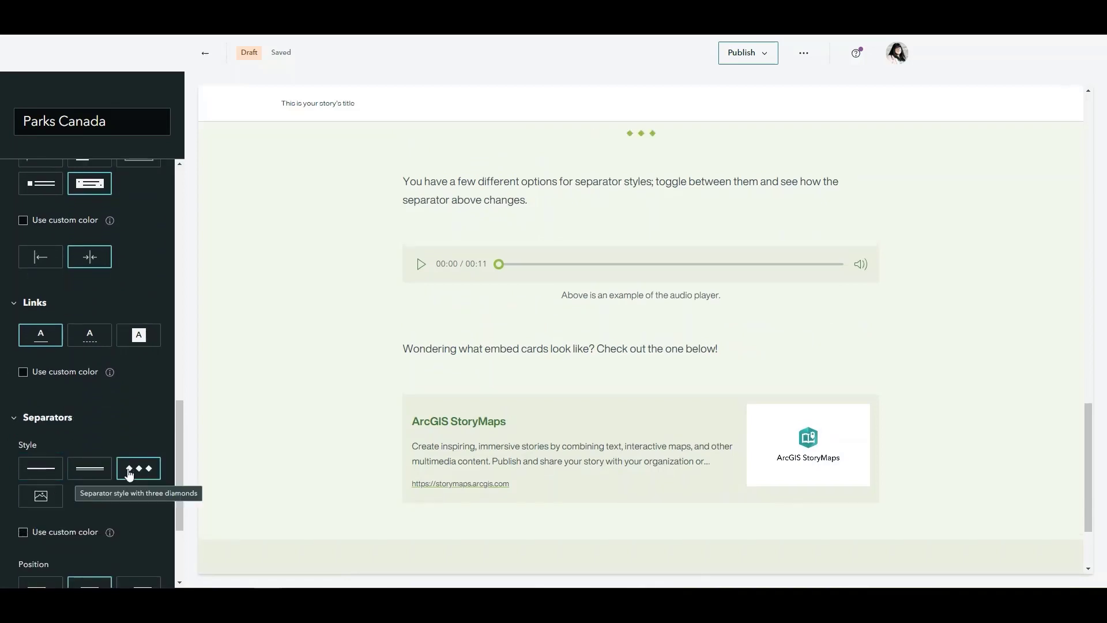
{"action": "left_click", "coordinate": [83, 476]}
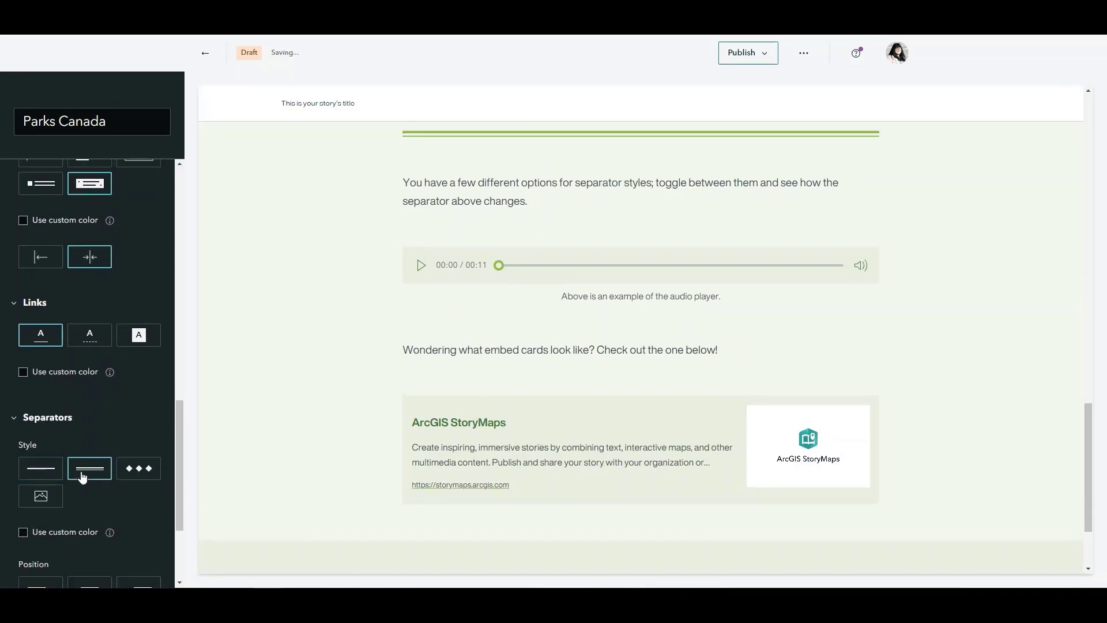
{"action": "left_click", "coordinate": [52, 470]}
{"action": "scroll", "coordinate": [135, 421], "scroll_direction": "down", "scroll_amount": 3}
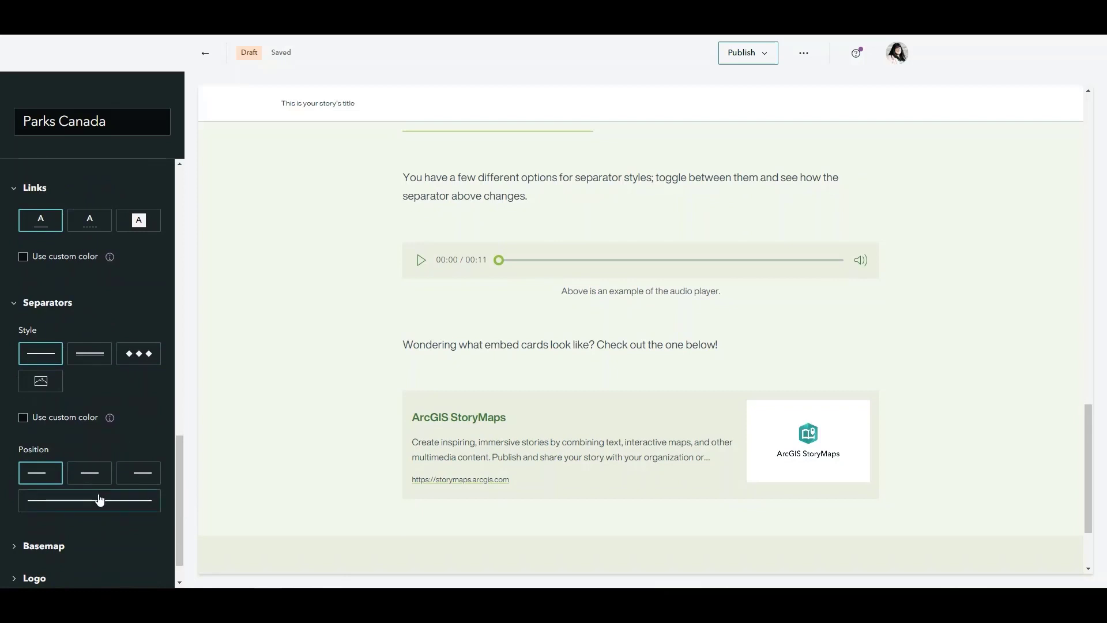
{"action": "left_click", "coordinate": [99, 500]}
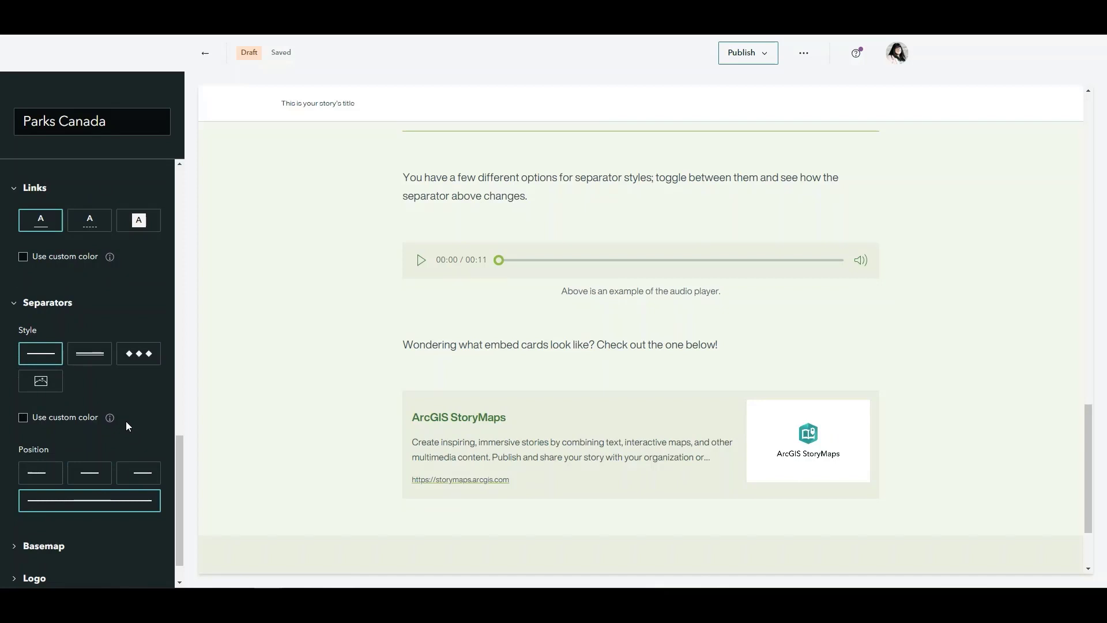
{"action": "scroll", "coordinate": [126, 424], "scroll_direction": "down", "scroll_amount": 1}
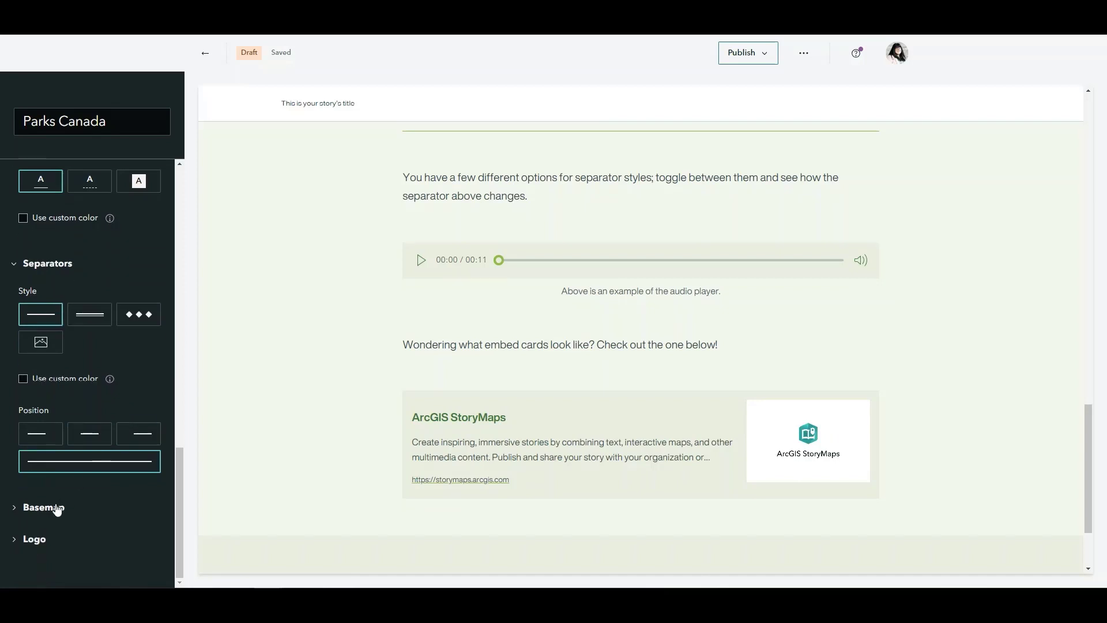
Change the default basemap from Human Geography Light to Imagery
{"action": "left_click", "coordinate": [52, 509]}
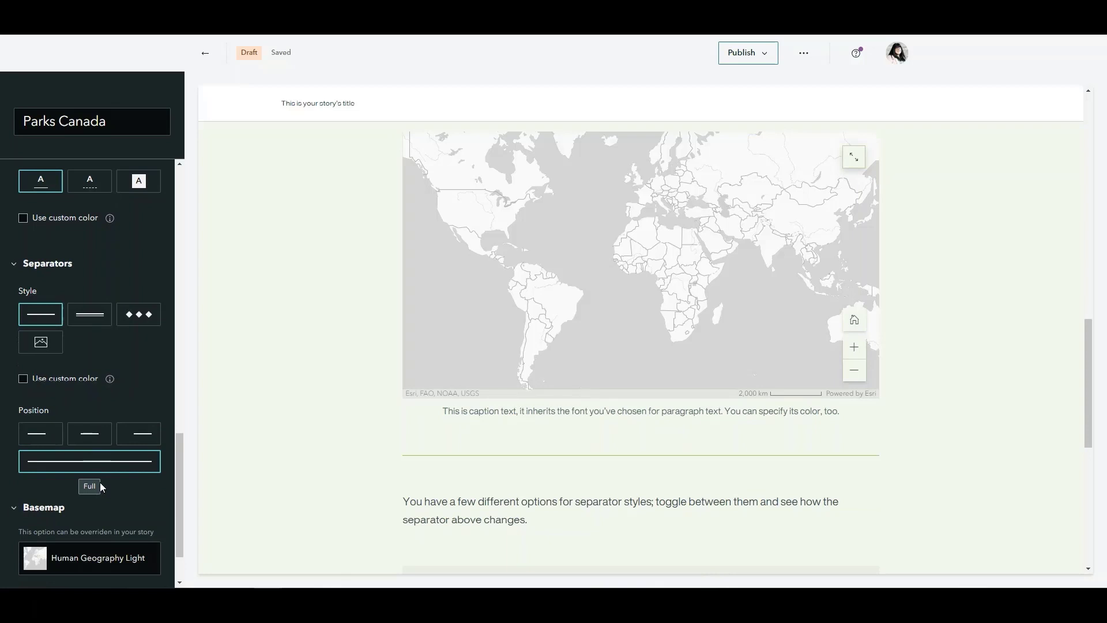
{"action": "scroll", "coordinate": [104, 496], "scroll_direction": "down", "scroll_amount": 2}
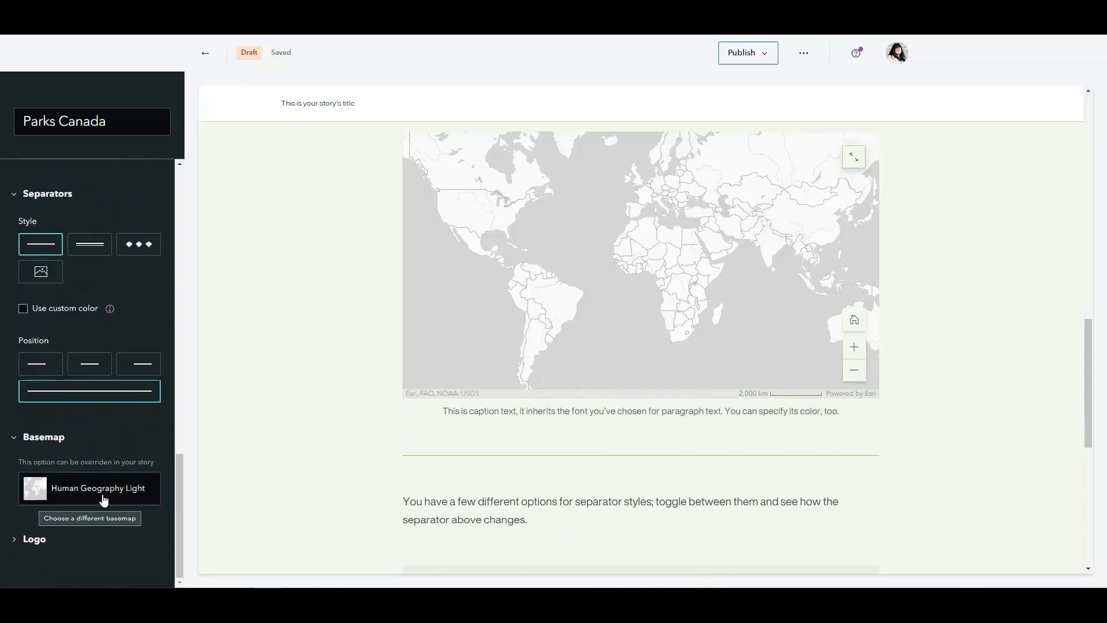
{"action": "left_click", "coordinate": [101, 494]}
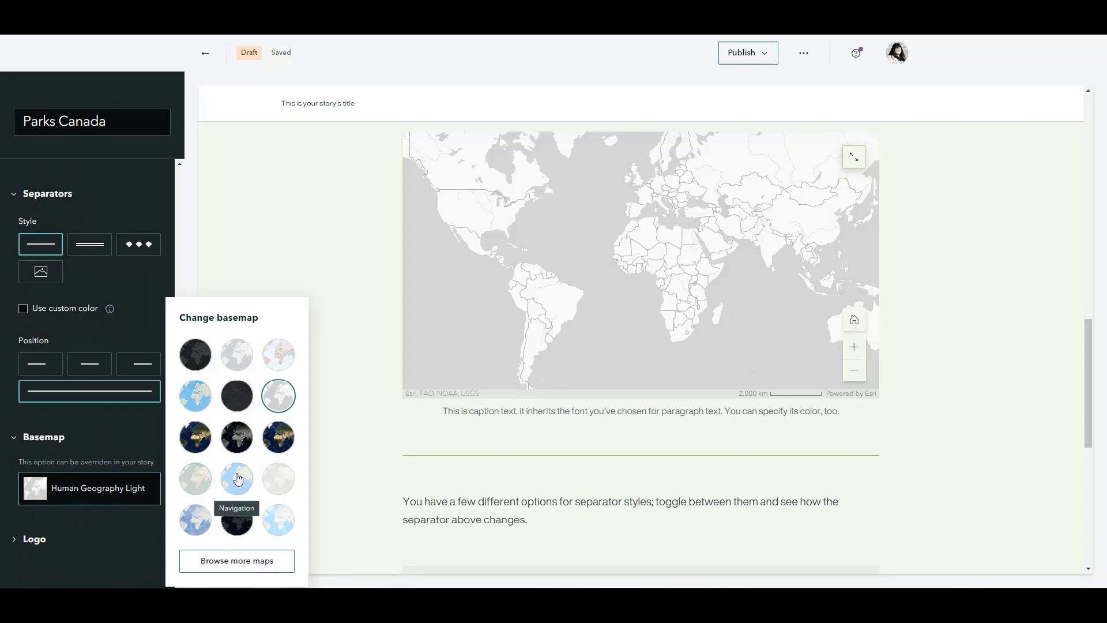
{"action": "left_click", "coordinate": [196, 438]}
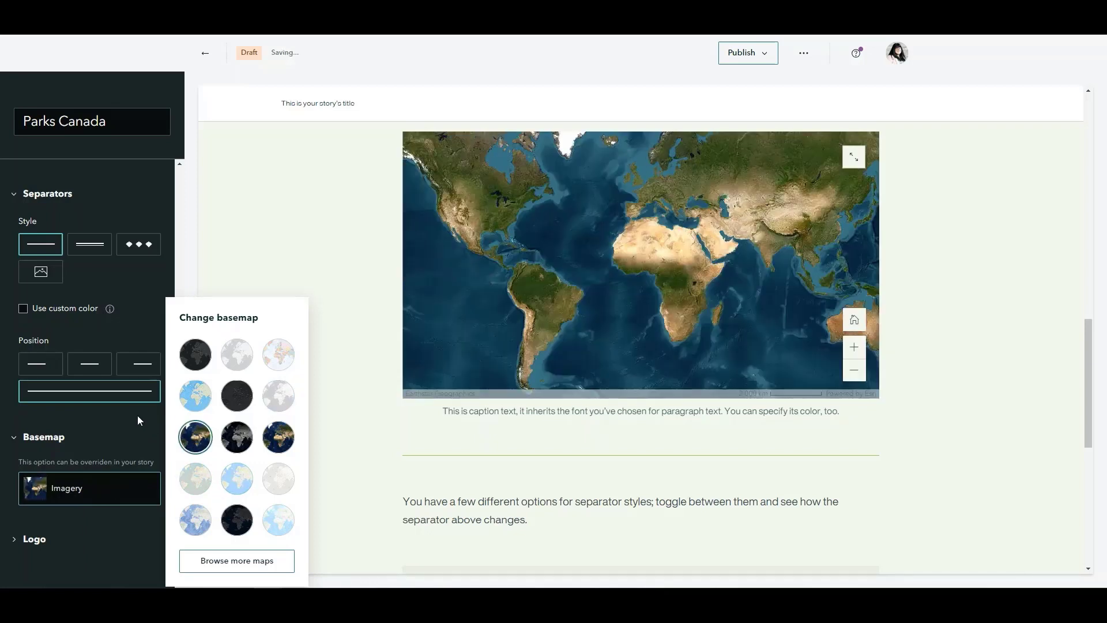
Upload Parks Canada.png as the theme logo shown in the story header
{"action": "left_click", "coordinate": [36, 538]}
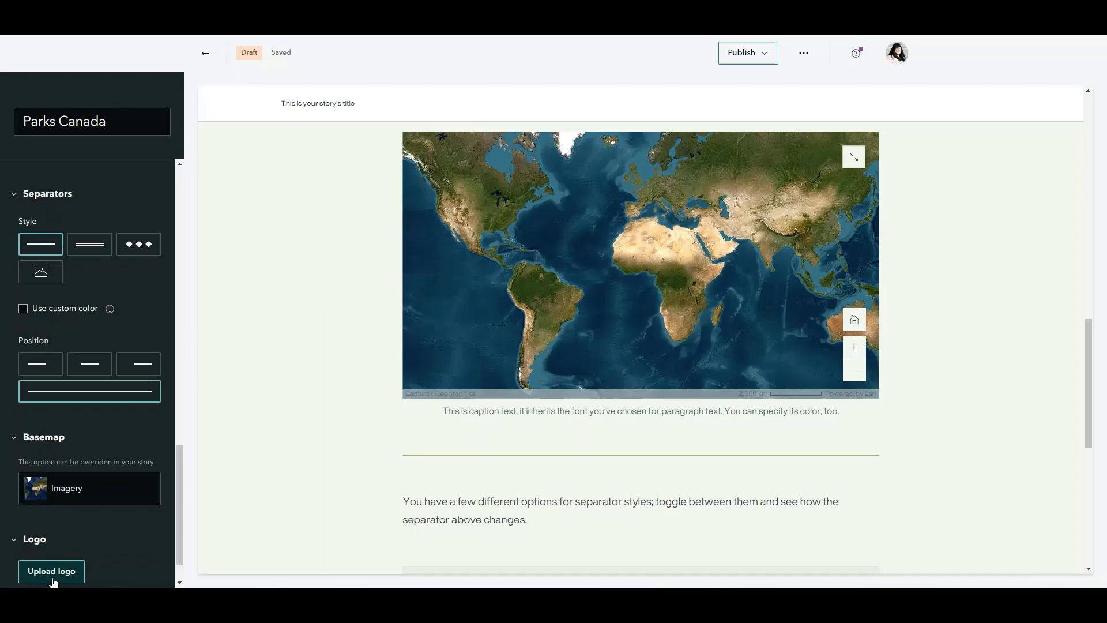
{"action": "left_click", "coordinate": [53, 578]}
{"action": "left_click", "coordinate": [152, 90]}
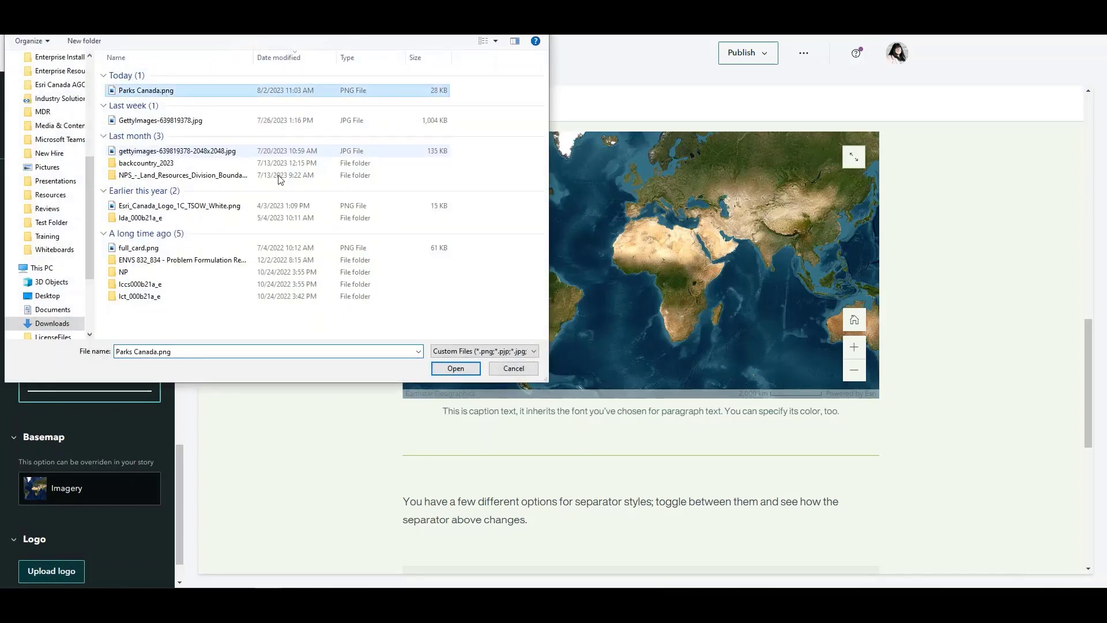
{"action": "left_click", "coordinate": [455, 368]}
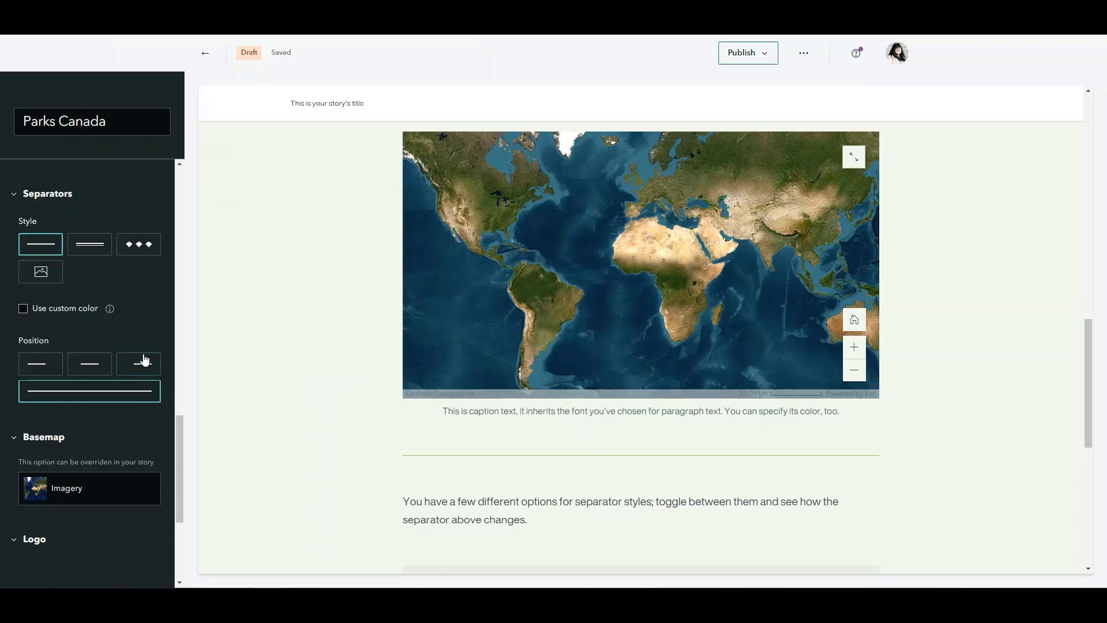
{"action": "scroll", "coordinate": [143, 361], "scroll_direction": "down", "scroll_amount": 2}
Publish the Parks Canada theme with sharing set to Organization
{"action": "left_click", "coordinate": [735, 54]}
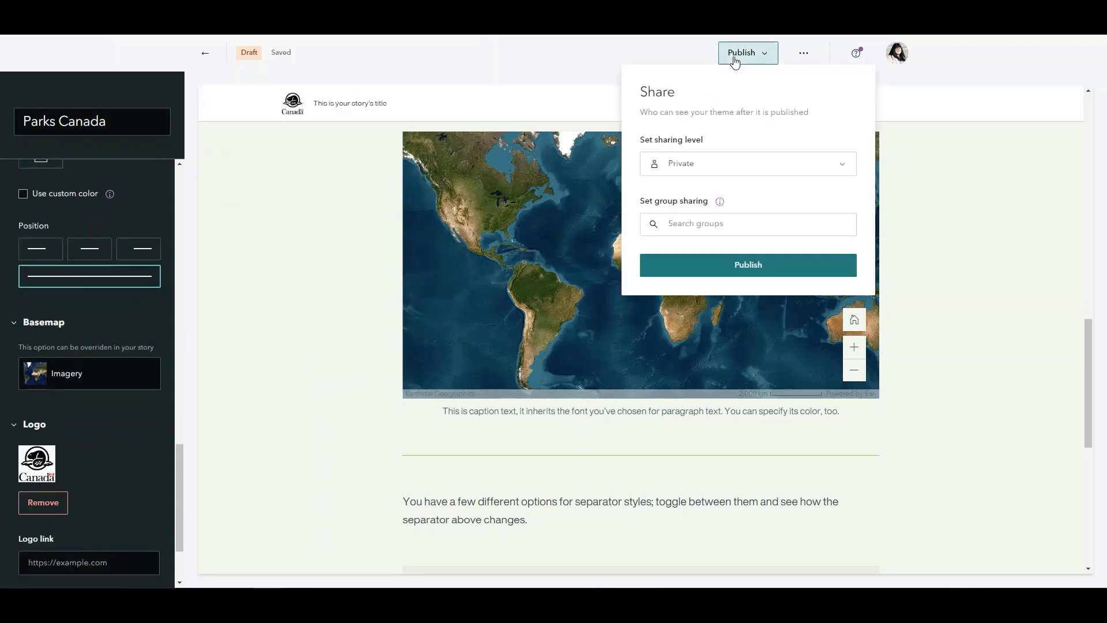
{"action": "left_click", "coordinate": [743, 172]}
{"action": "left_click", "coordinate": [729, 210]}
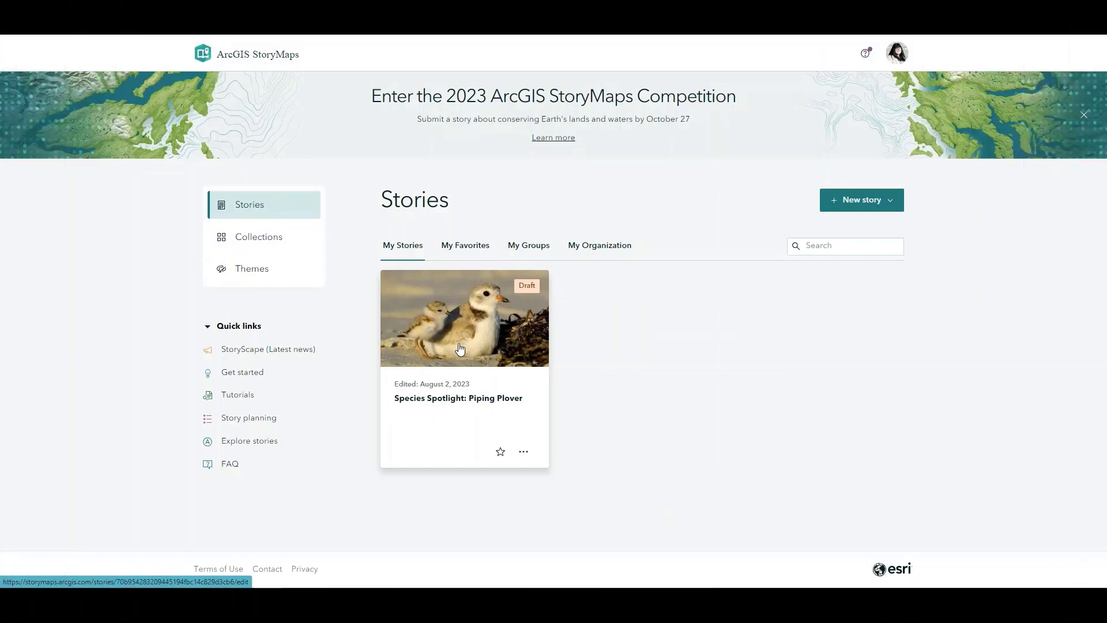
Apply the saved Parks Canada theme to the Species Spotlight: Piping Plover story
{"action": "left_click", "coordinate": [459, 349]}
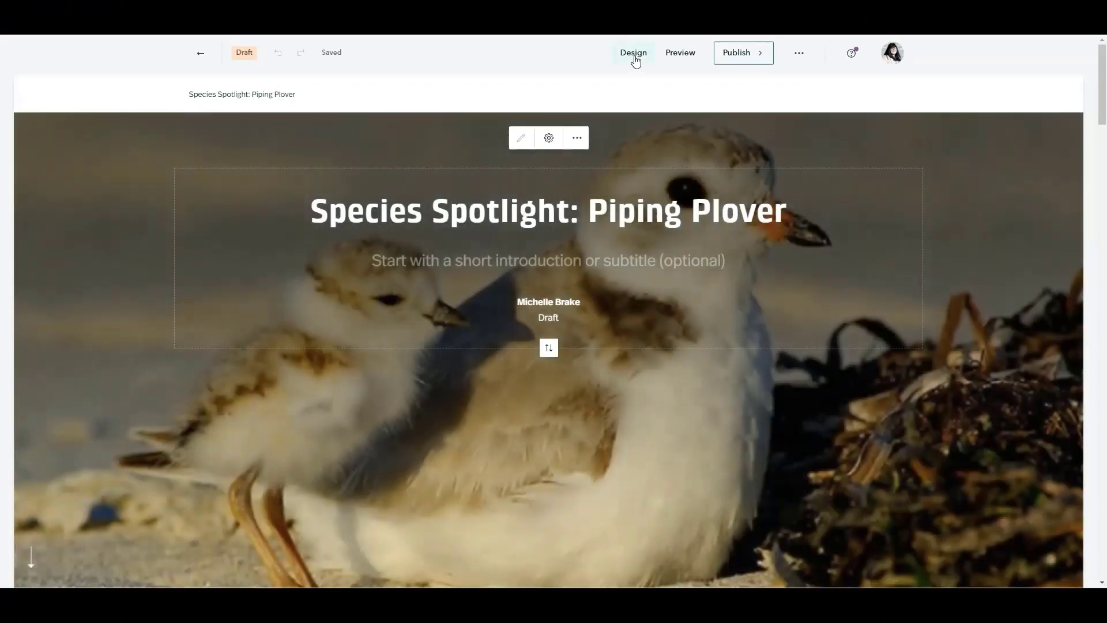
{"action": "left_click", "coordinate": [634, 54]}
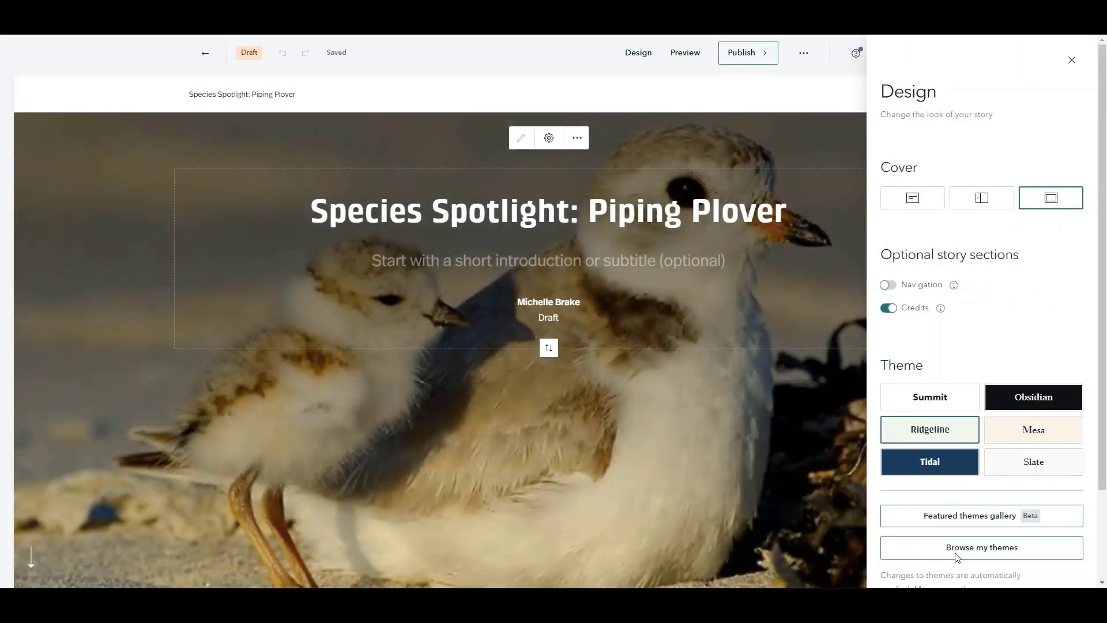
{"action": "left_click", "coordinate": [957, 557]}
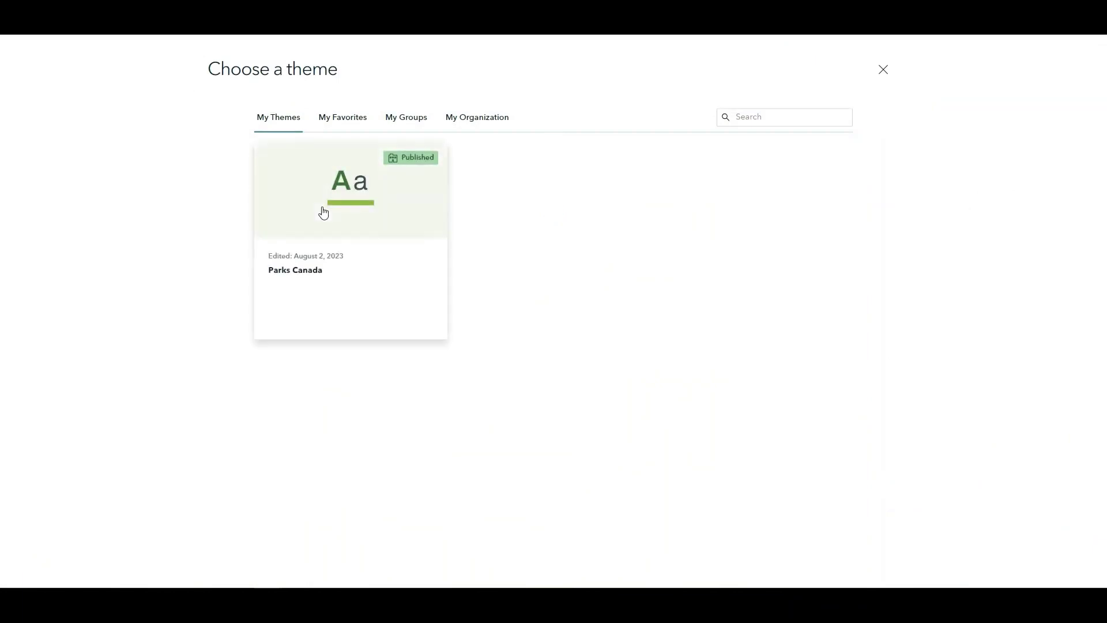
{"action": "left_click", "coordinate": [323, 213]}
{"action": "scroll", "coordinate": [637, 437], "scroll_direction": "down", "scroll_amount": 5}
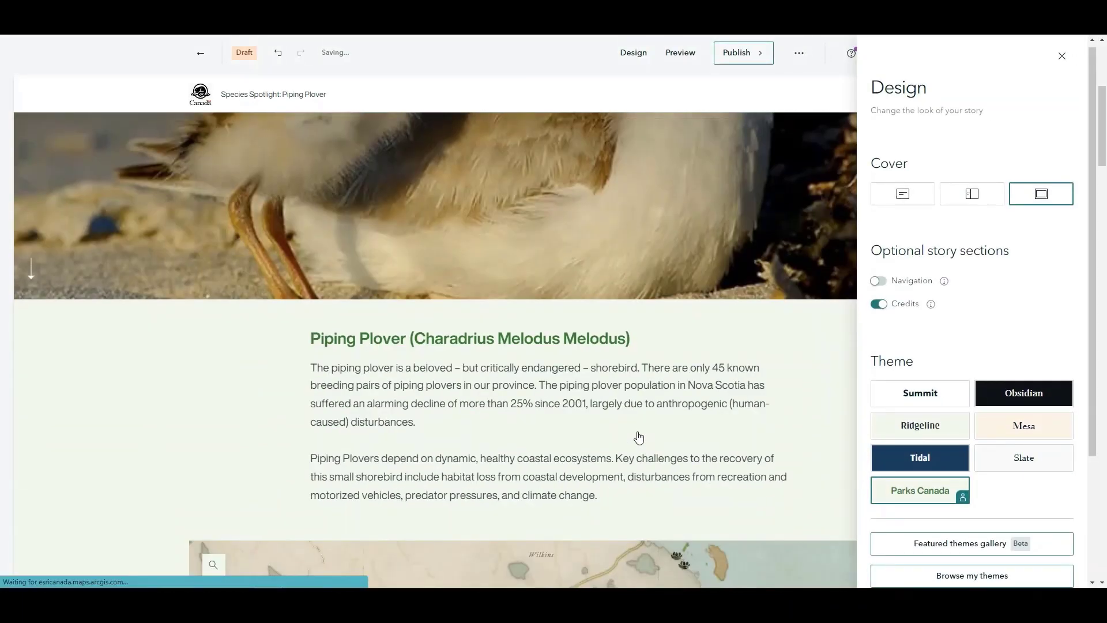
{"action": "scroll", "coordinate": [639, 438], "scroll_direction": "down", "scroll_amount": 1}
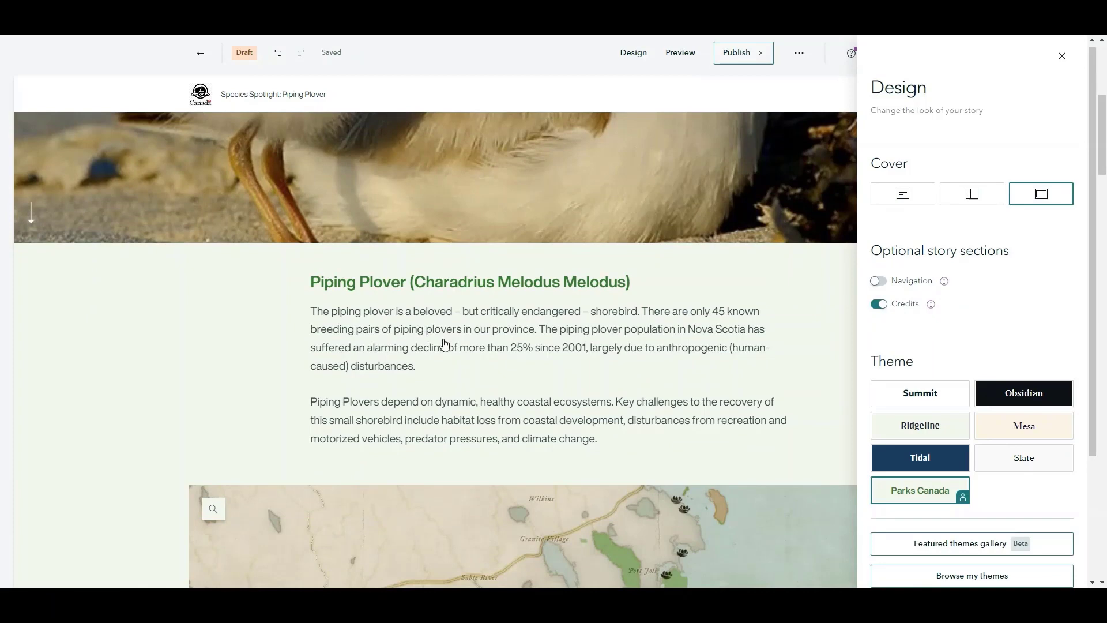